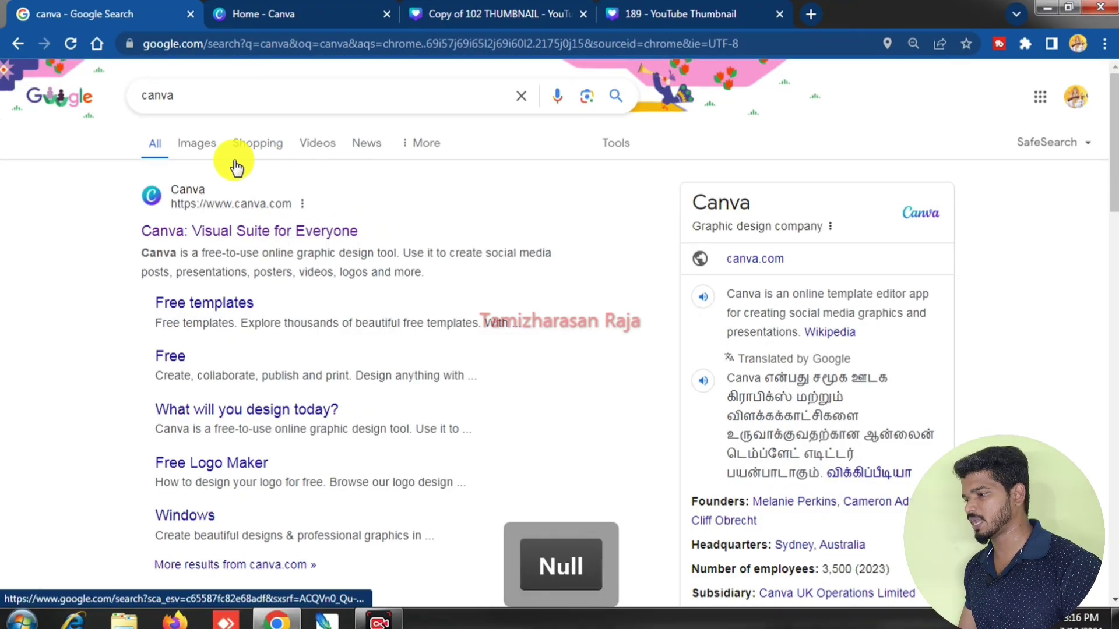
# Open the Canva website from the search results and create a new YouTube Thumbnail design
pyautogui.click(268, 231)
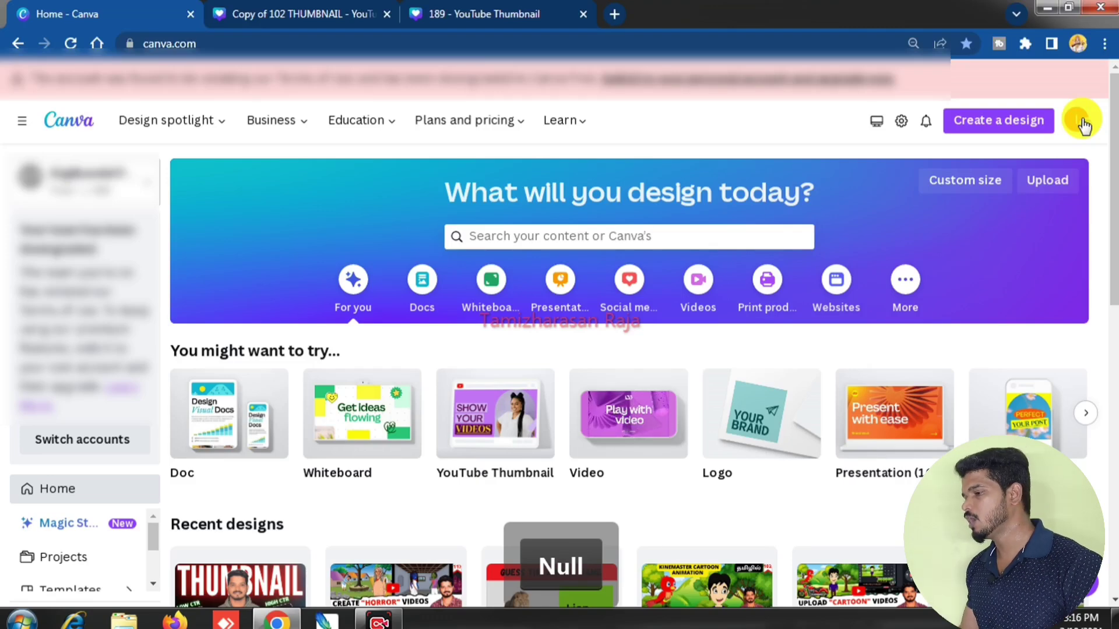
pyautogui.click(1013, 131)
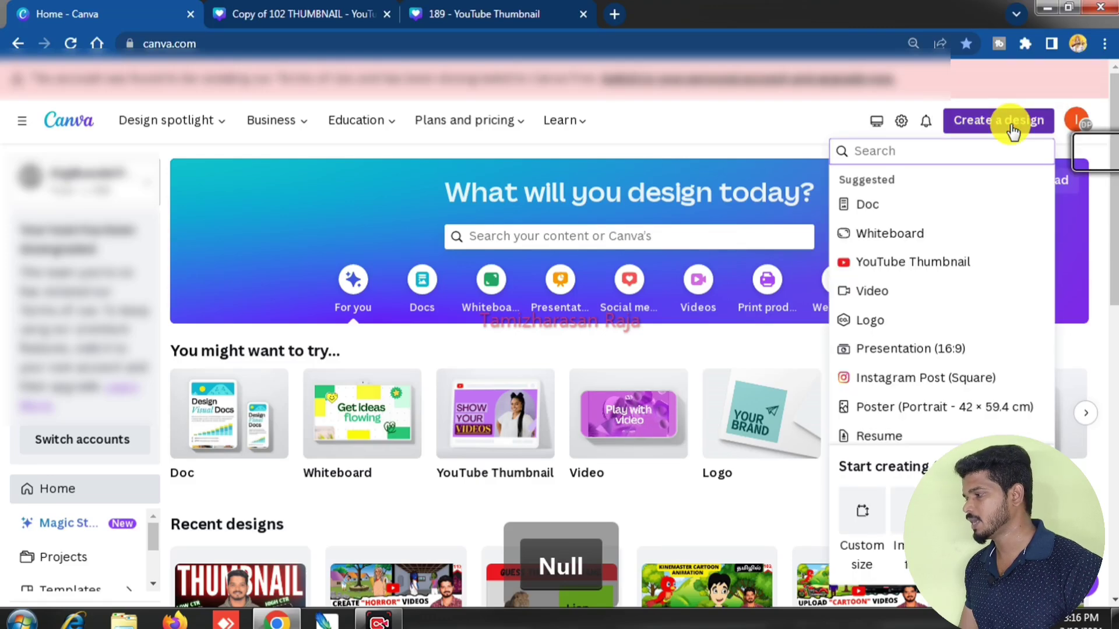
pyautogui.click(945, 268)
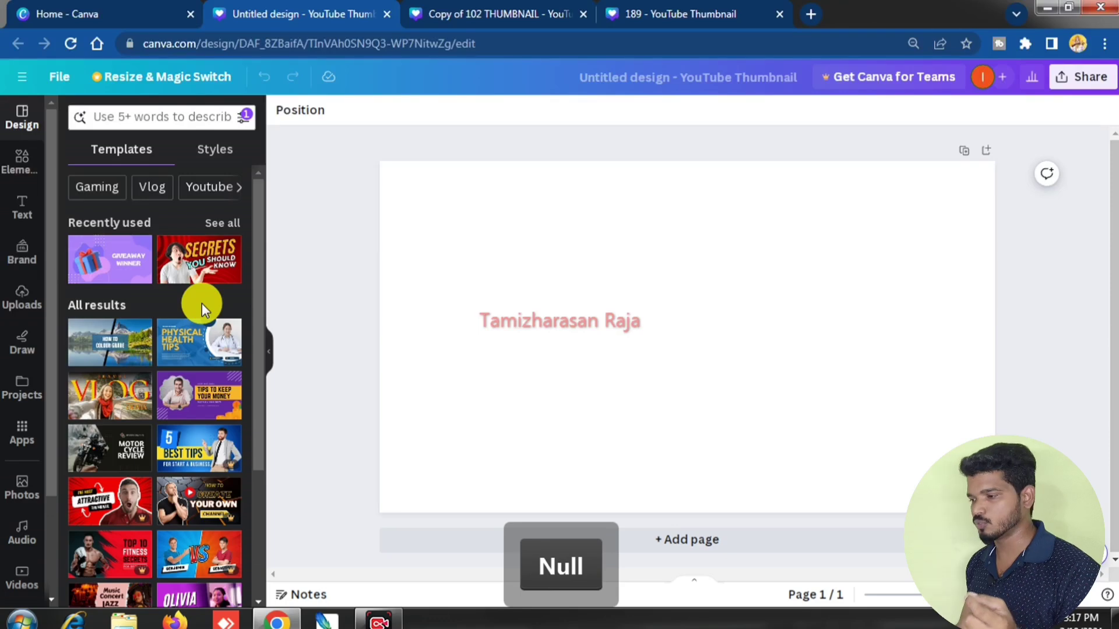
# Try the Electro Music Mix template and replace it with the Red and Yellow Geometric Podcast YouTube Thumbnail template
pyautogui.scroll(-5, 204, 358)
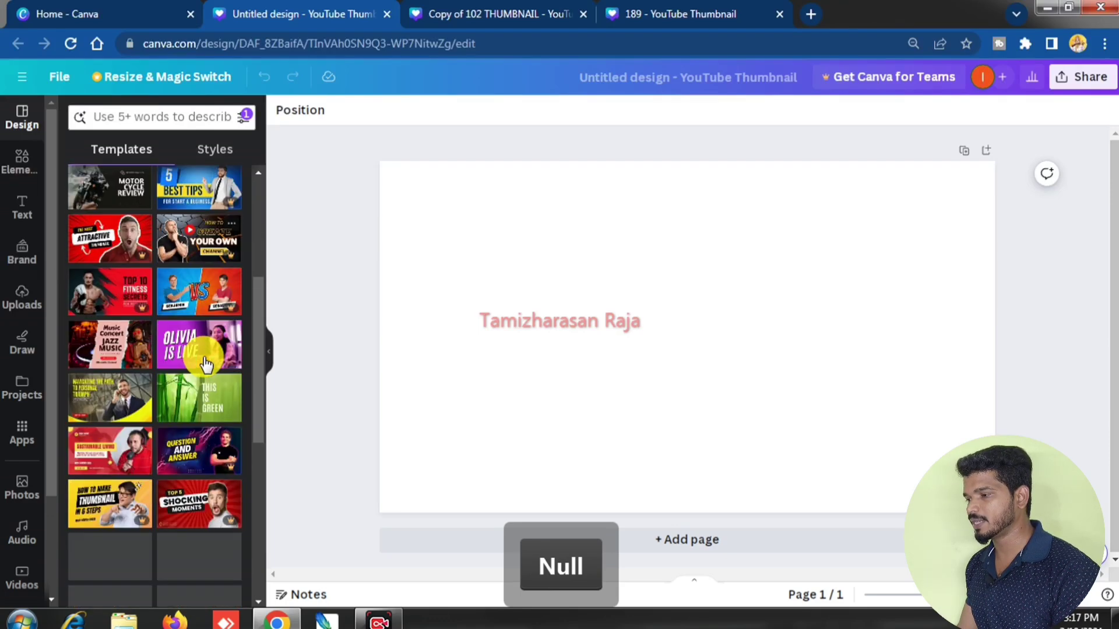
pyautogui.scroll(-3, 204, 361)
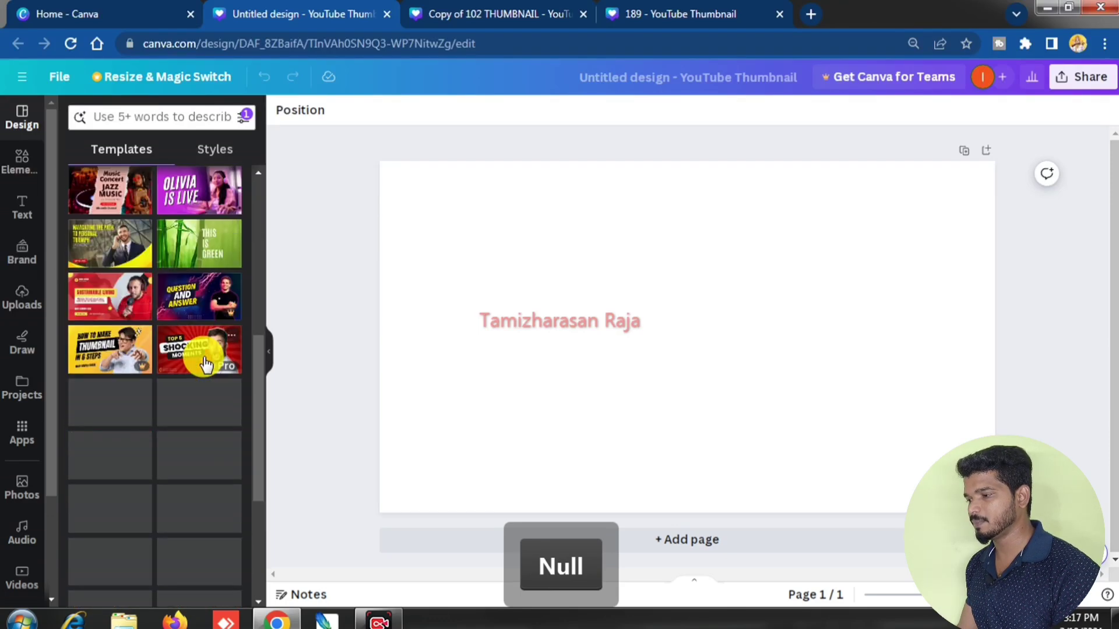
pyautogui.click(187, 321)
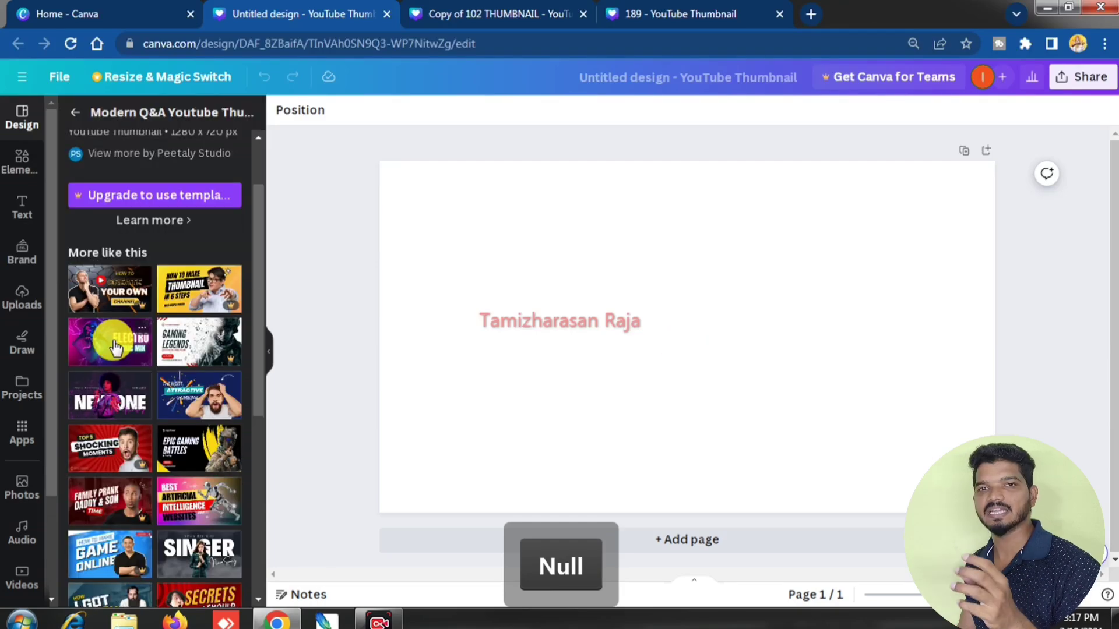
pyautogui.click(114, 347)
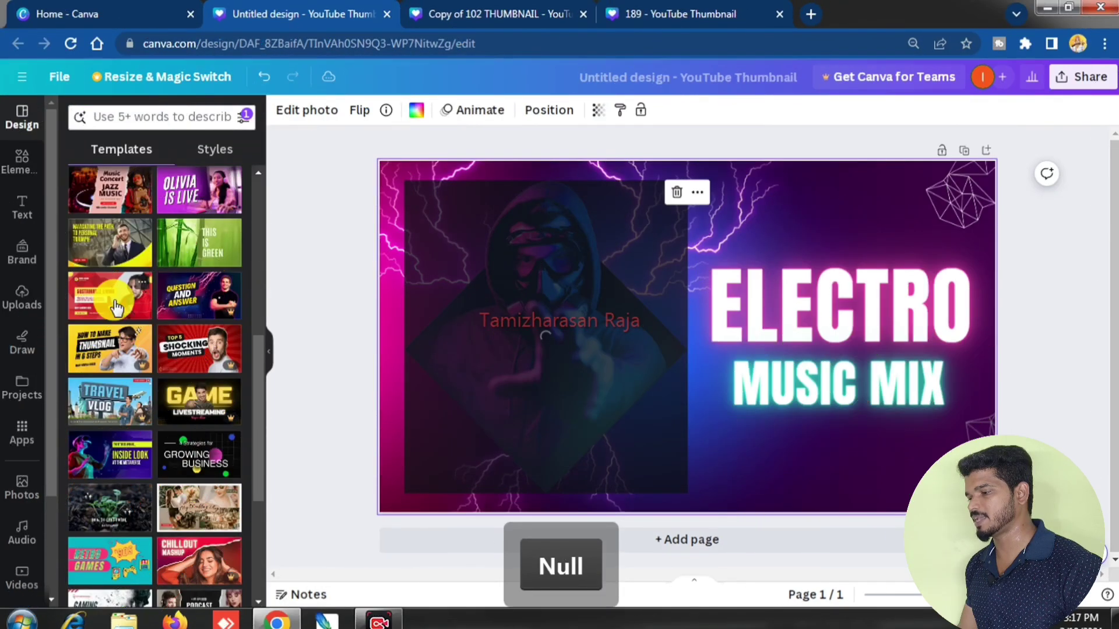
pyautogui.click(114, 306)
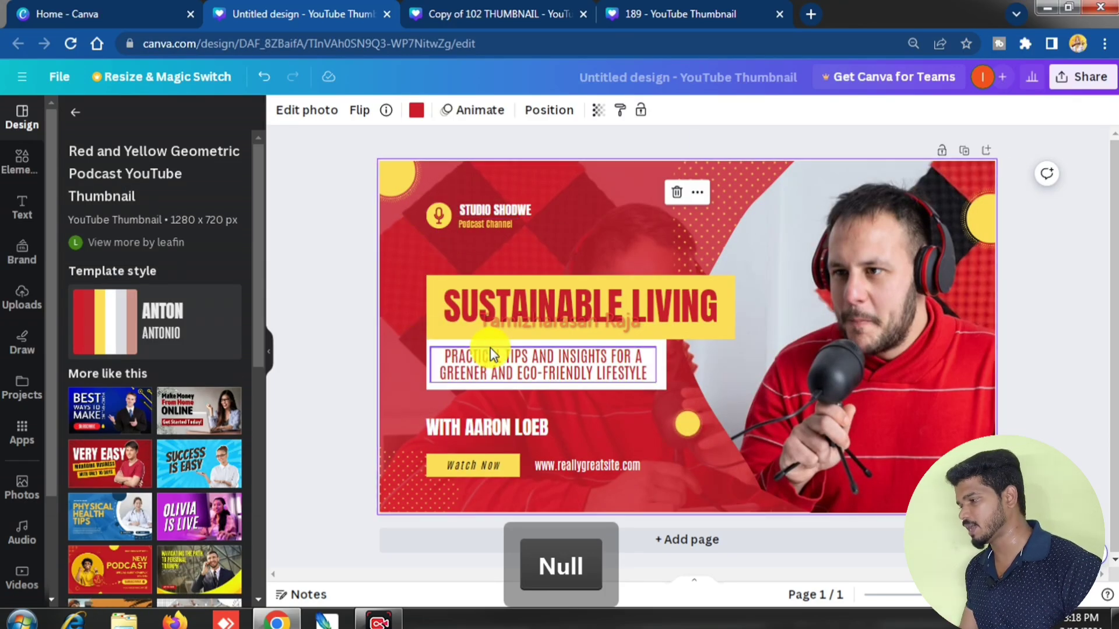
# Replace the SUSTAINABLE LIVING headline text with the creator's first name
pyautogui.click(553, 314)
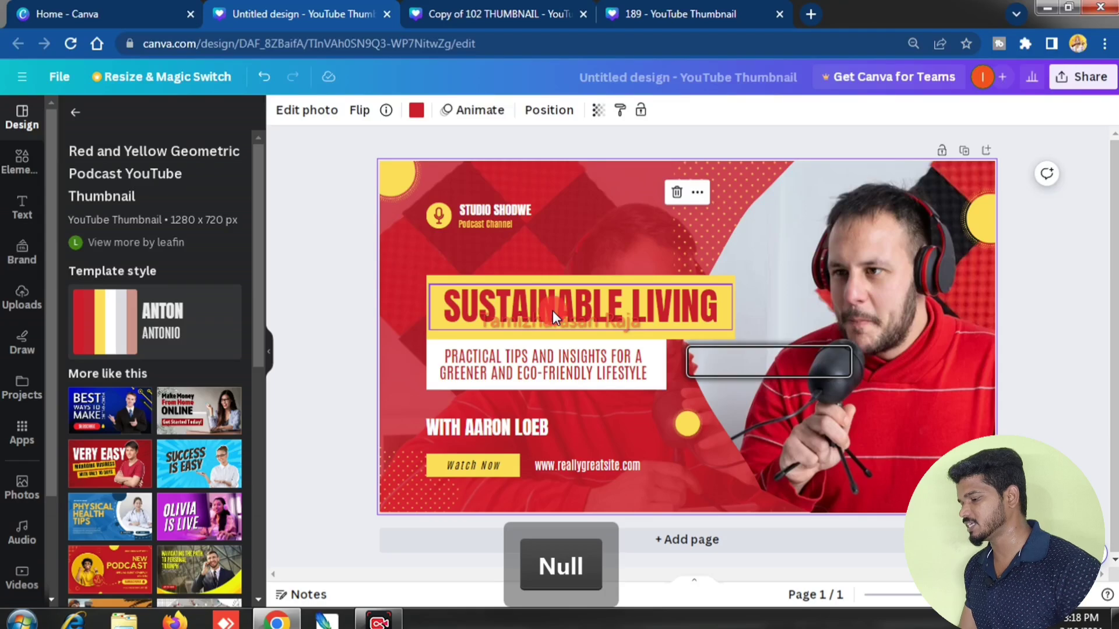
pyautogui.click(553, 310)
pyautogui.press('BackSpace')
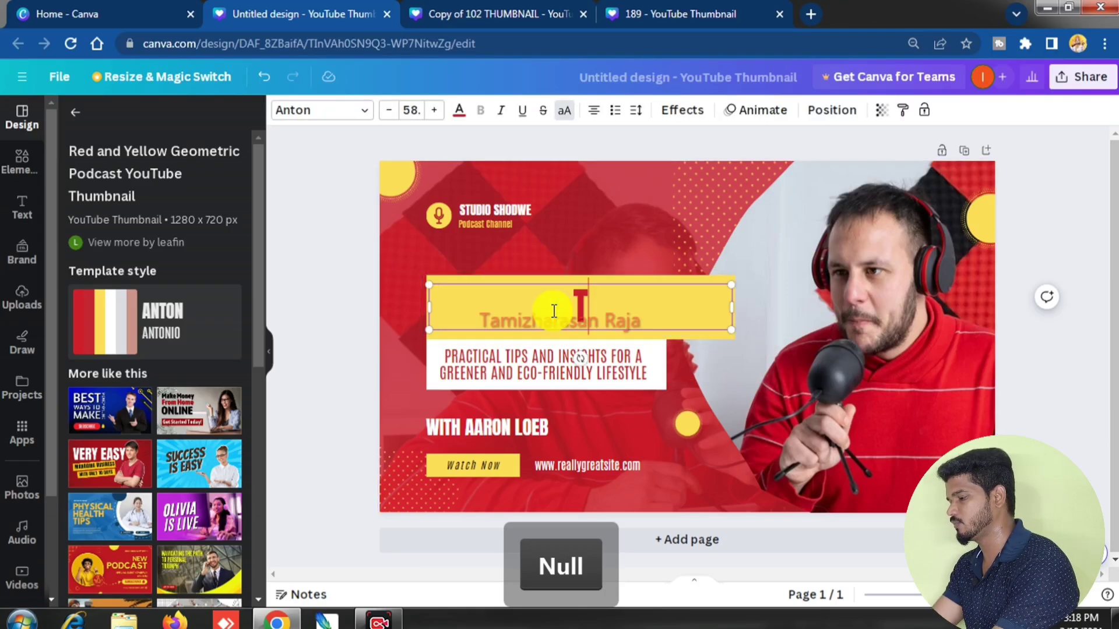
pyautogui.write('TAMIZHARAS SAN')
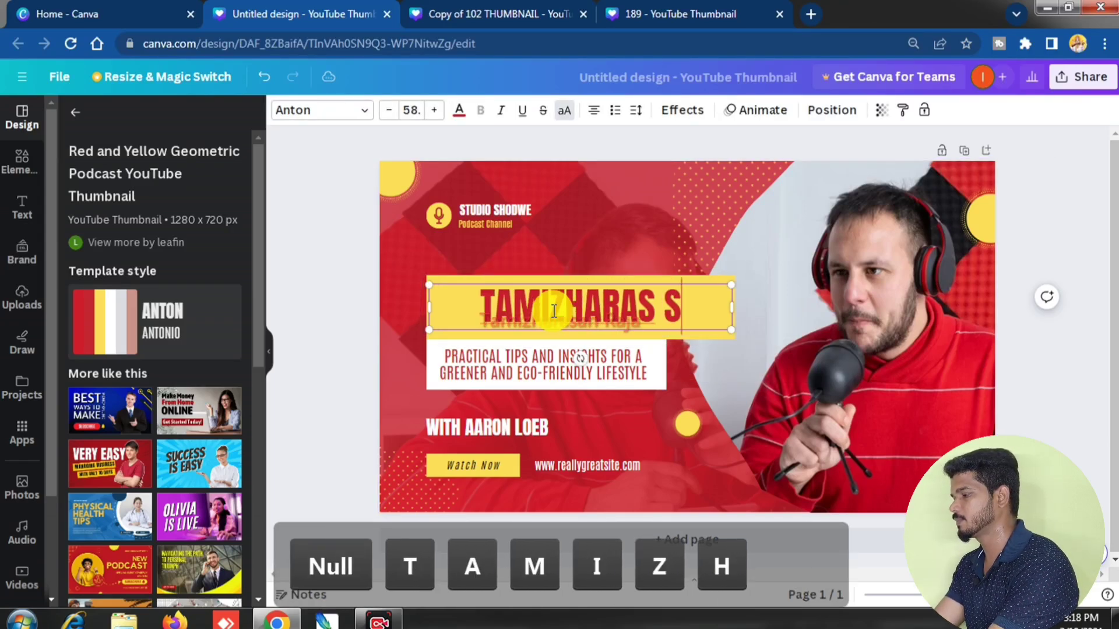
pyautogui.press('BackSpace')
pyautogui.press('BackSpace')
pyautogui.press('BackSpace')
pyautogui.press('BackSpace')
pyautogui.write('AN')
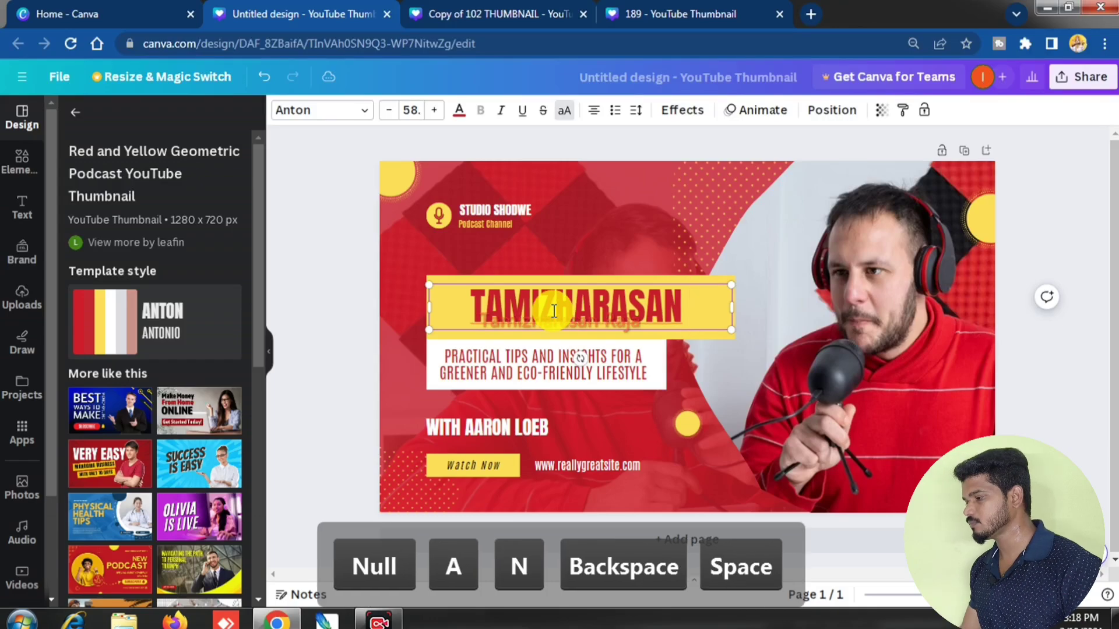
# Delete the PRACTICAL TIPS AND INSIGHTS subtitle text from the white box below the headline
pyautogui.doubleClick(612, 355)
pyautogui.click(596, 362)
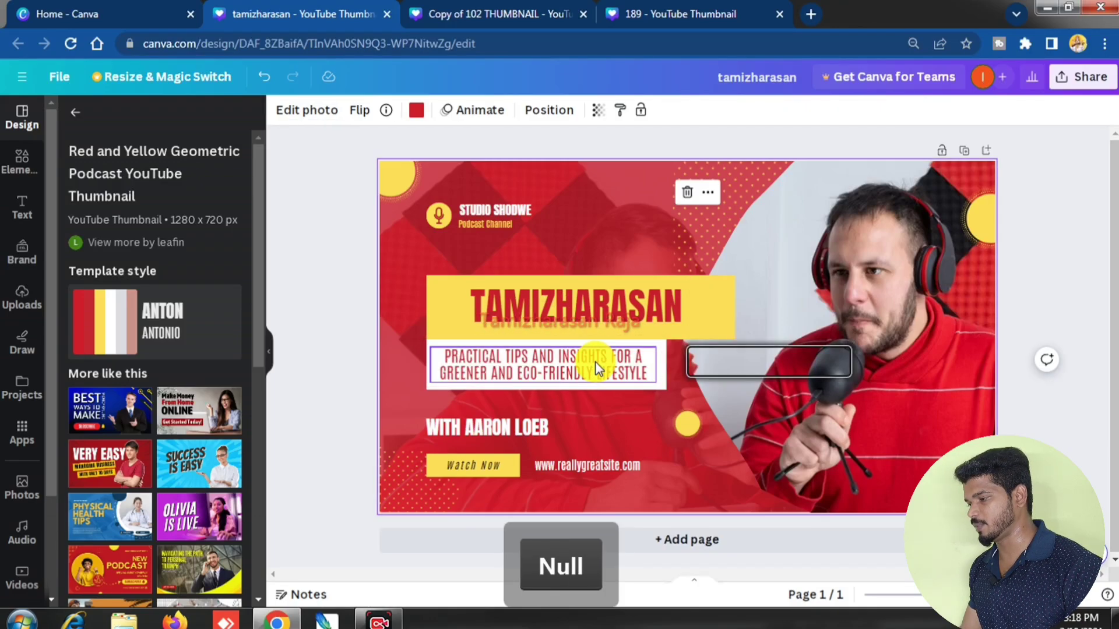
pyautogui.click(596, 362)
pyautogui.hotkey('ctrl', 'a')
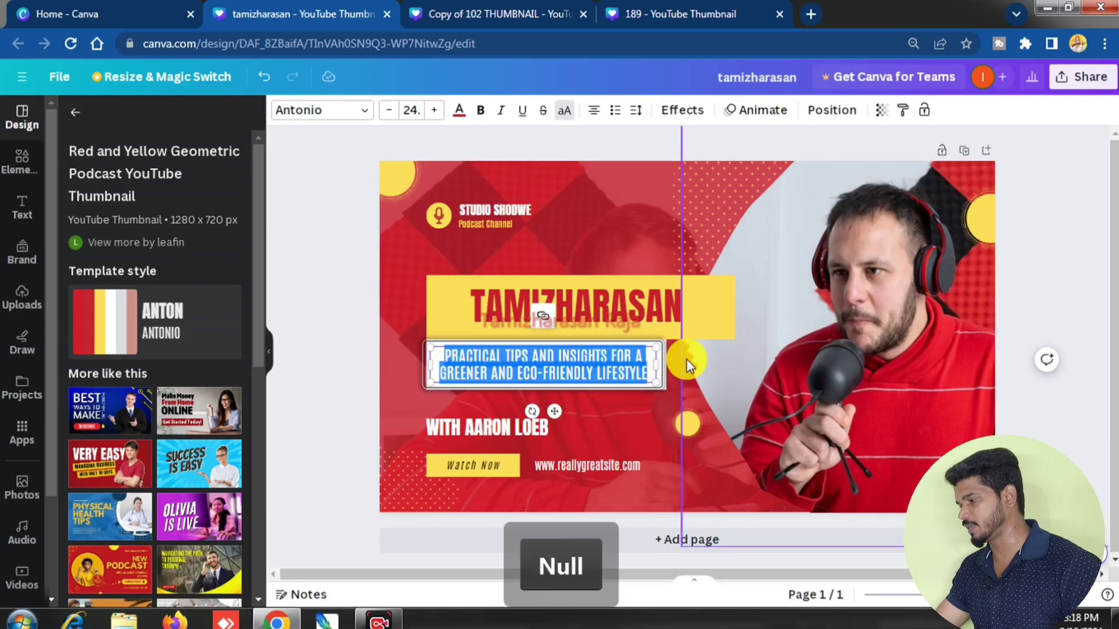
pyautogui.press('BackSpace')
# Set the headline's font to Gagalin, enlarge it to about size 74 and move it above the yellow banner
pyautogui.click(649, 301)
pyautogui.click(645, 302)
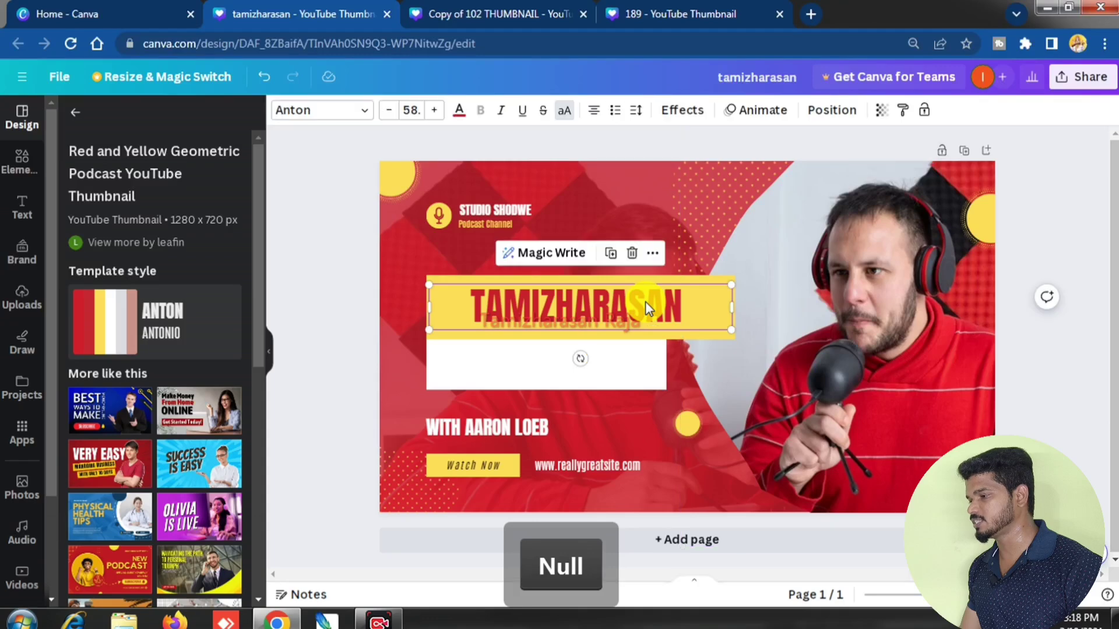
pyautogui.click(313, 112)
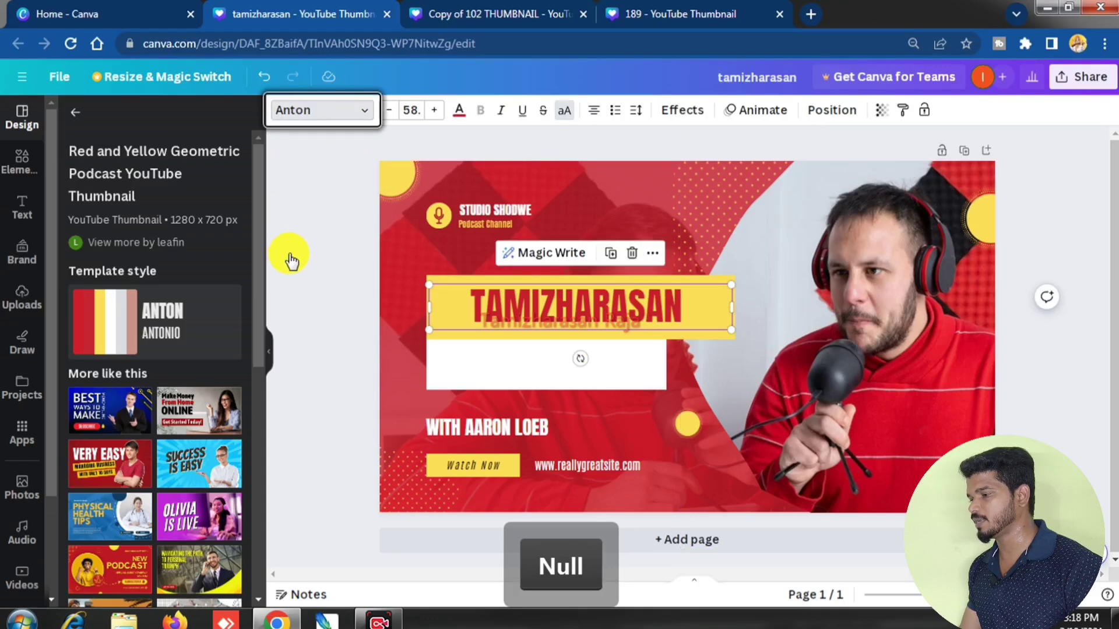
pyautogui.scroll(-8, 166, 297)
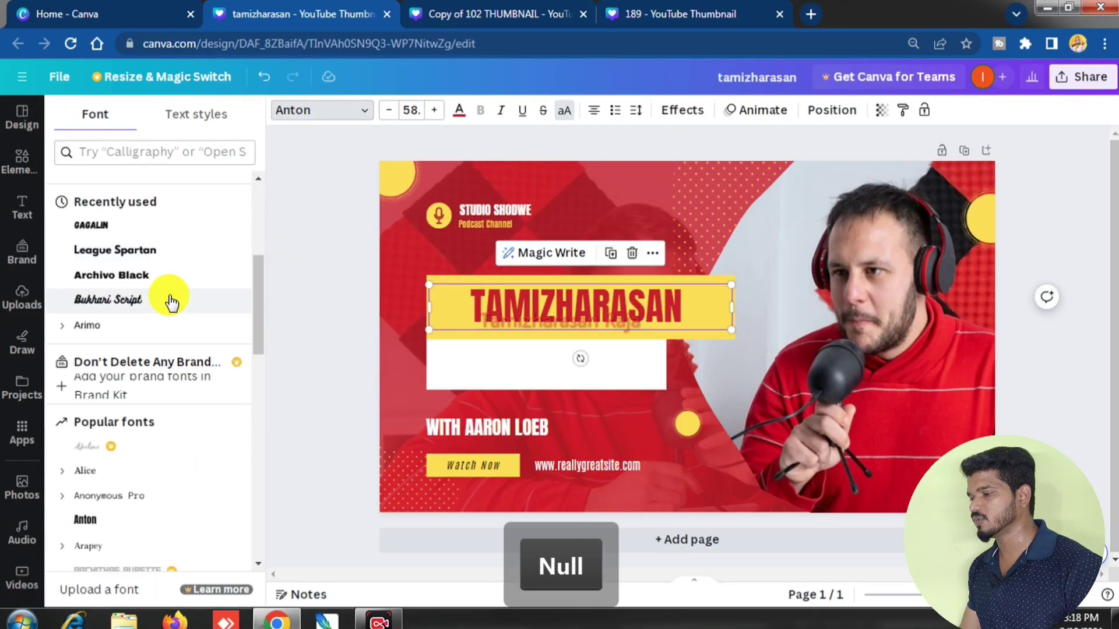
pyautogui.scroll(5, 164, 294)
pyautogui.click(120, 342)
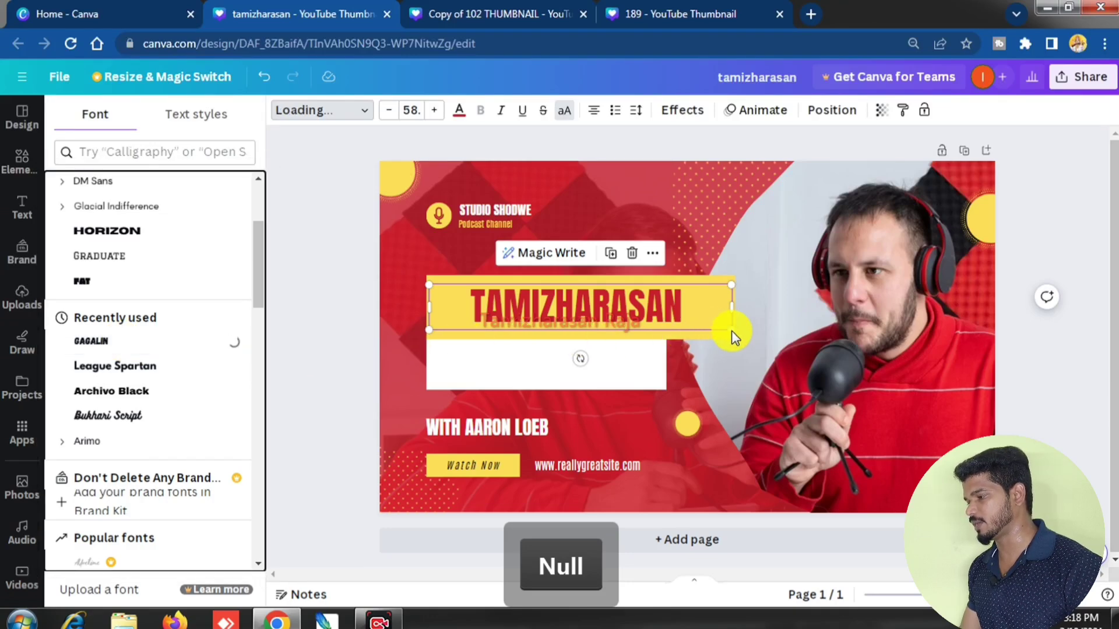
pyautogui.moveTo(732, 330); pyautogui.dragTo(815, 342)
pyautogui.moveTo(662, 330); pyautogui.dragTo(600, 250)
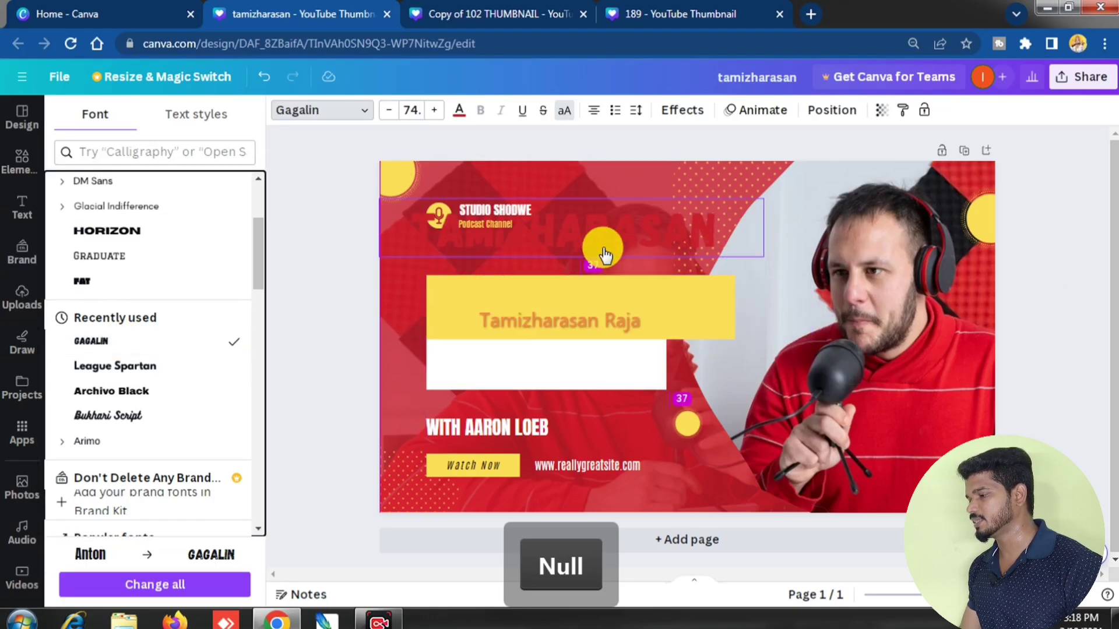
# Widen the yellow banner to fit the enlarged headline, shift it slightly up and left, and place the headline back on it
pyautogui.click(536, 307)
pyautogui.moveTo(521, 305); pyautogui.dragTo(502, 303)
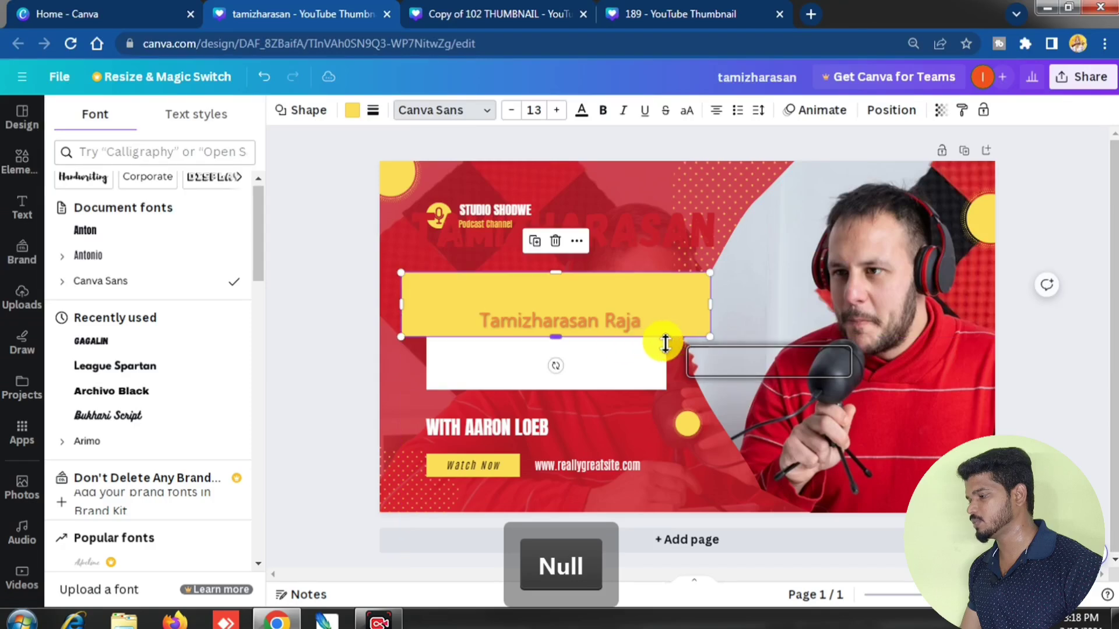
pyautogui.moveTo(714, 340); pyautogui.dragTo(789, 337)
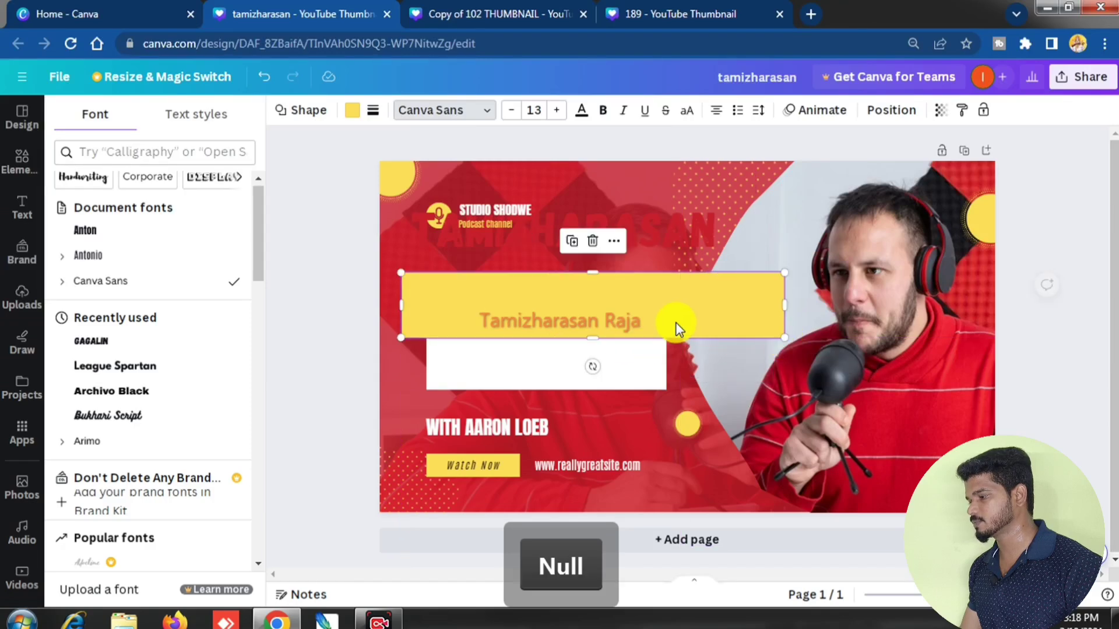
pyautogui.moveTo(674, 324); pyautogui.dragTo(665, 310)
pyautogui.click(635, 224)
pyautogui.moveTo(635, 224); pyautogui.dragTo(644, 286)
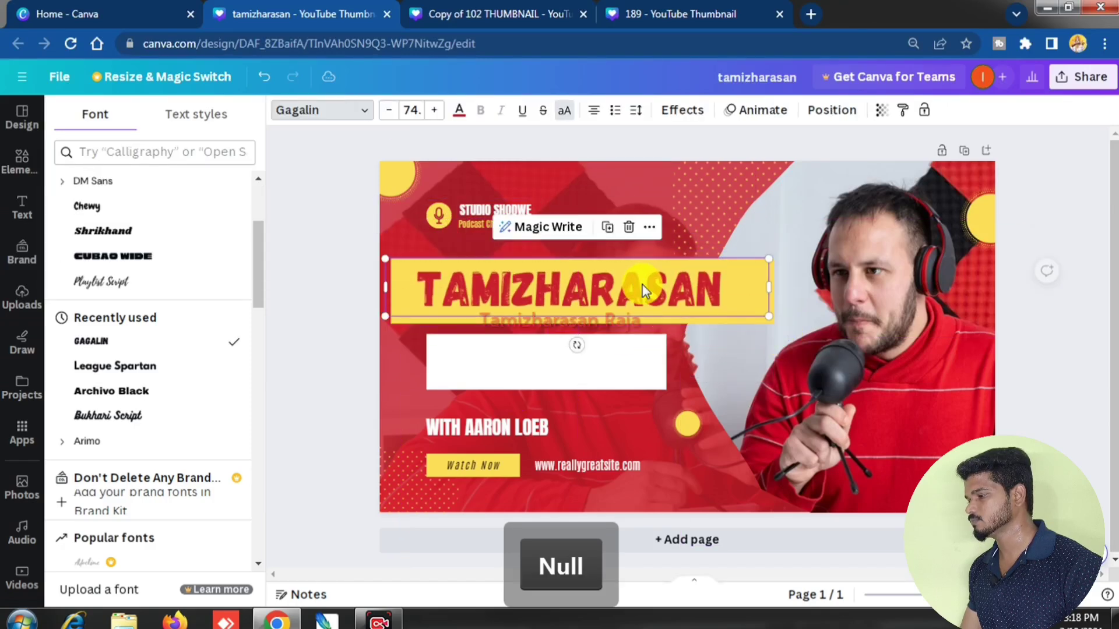
# Delete the STUDIO SHODWE and Podcast Channel texts and the dotted pattern near the thumbnail's upper edge
pyautogui.click(470, 212)
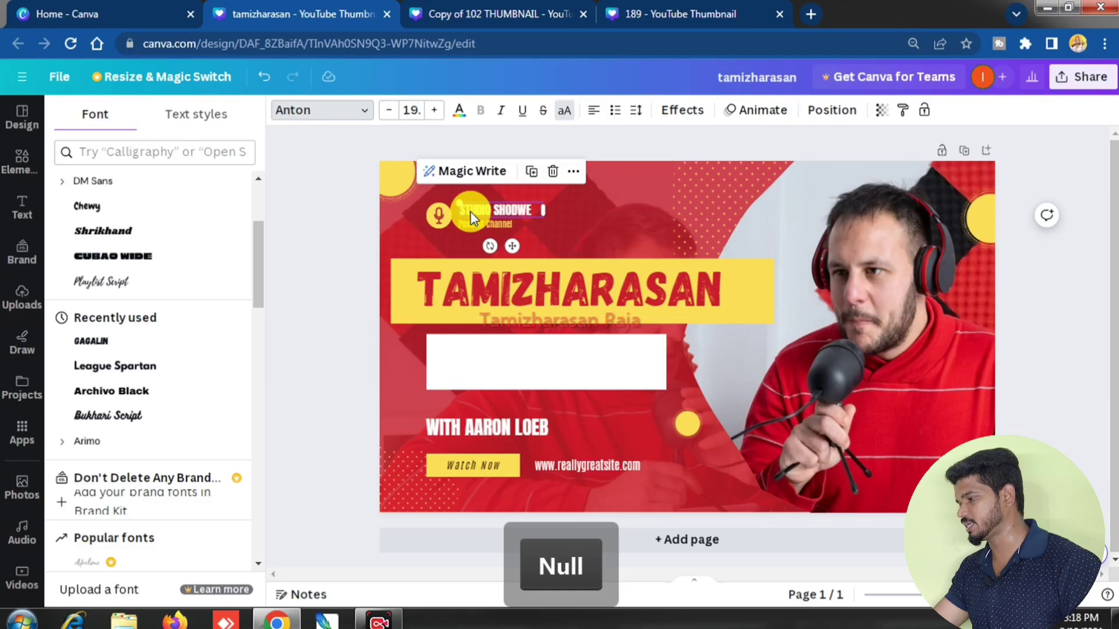
pyautogui.press('Delete')
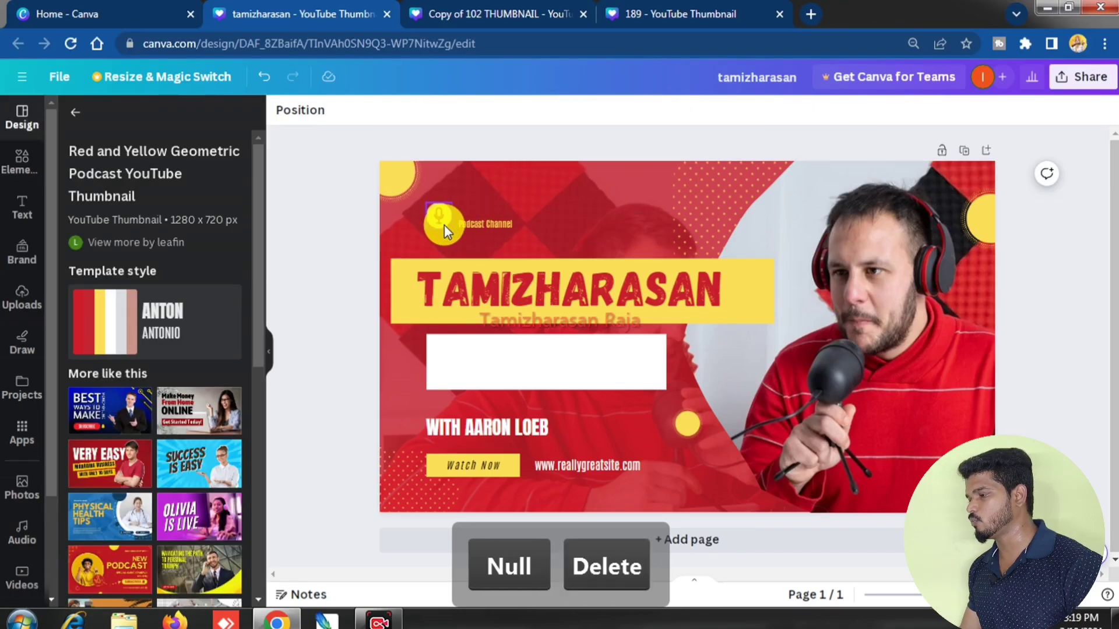
pyautogui.click(492, 229)
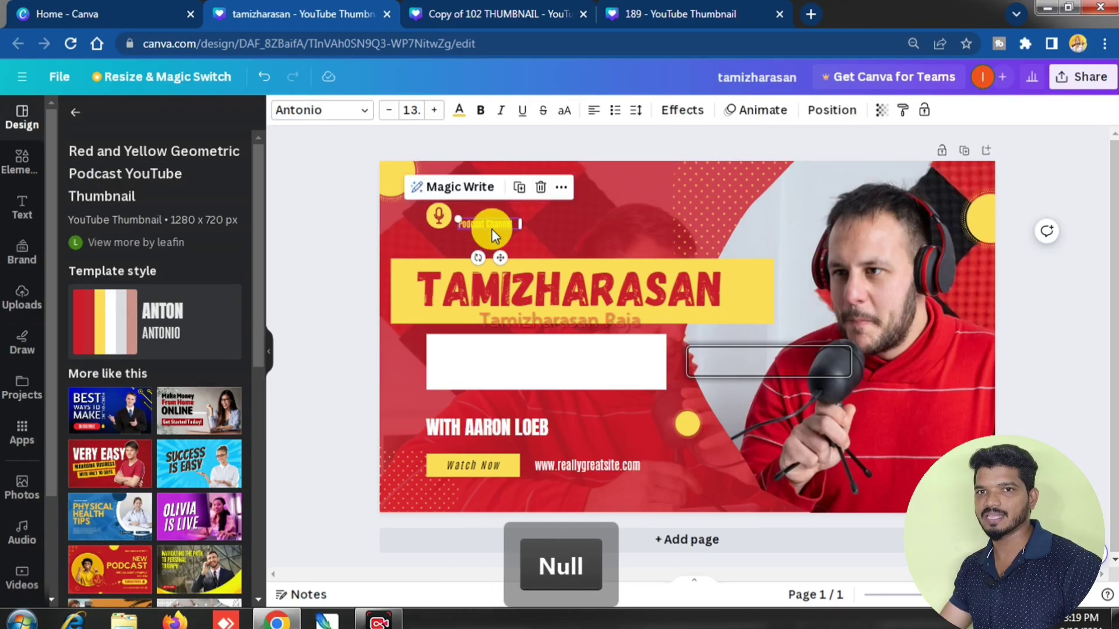
pyautogui.press('Delete')
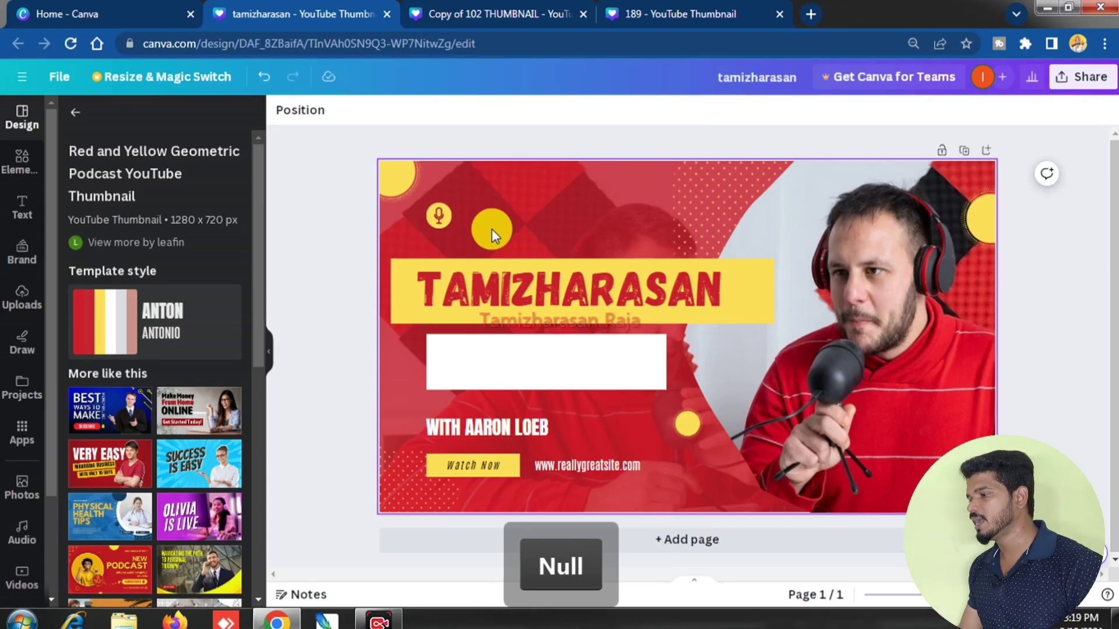
pyautogui.moveTo(488, 227); pyautogui.dragTo(675, 221)
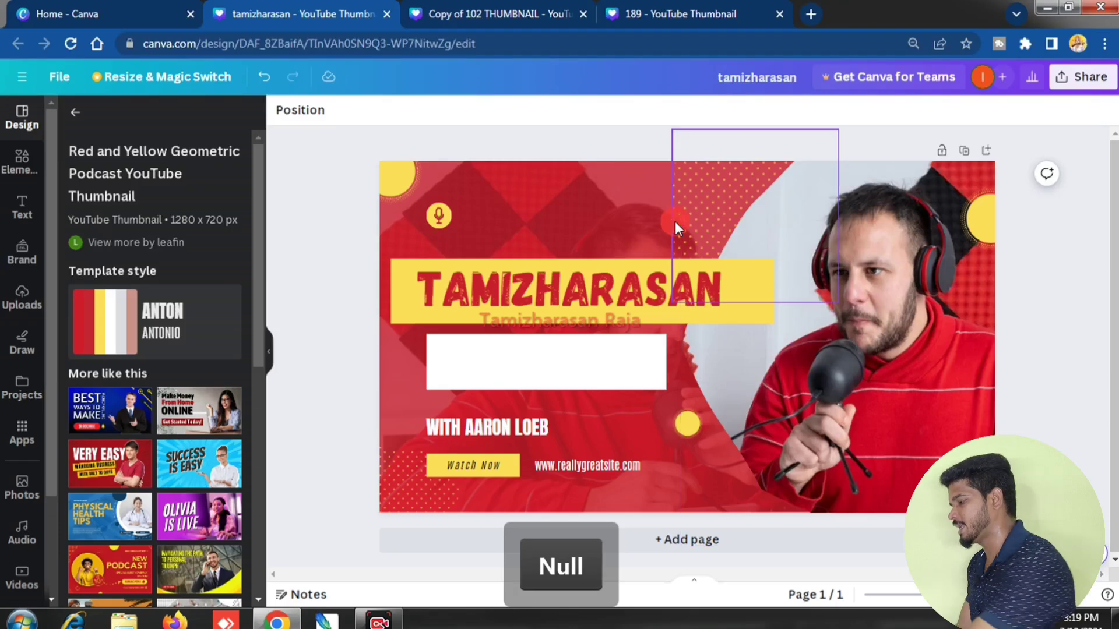
pyautogui.press('Delete')
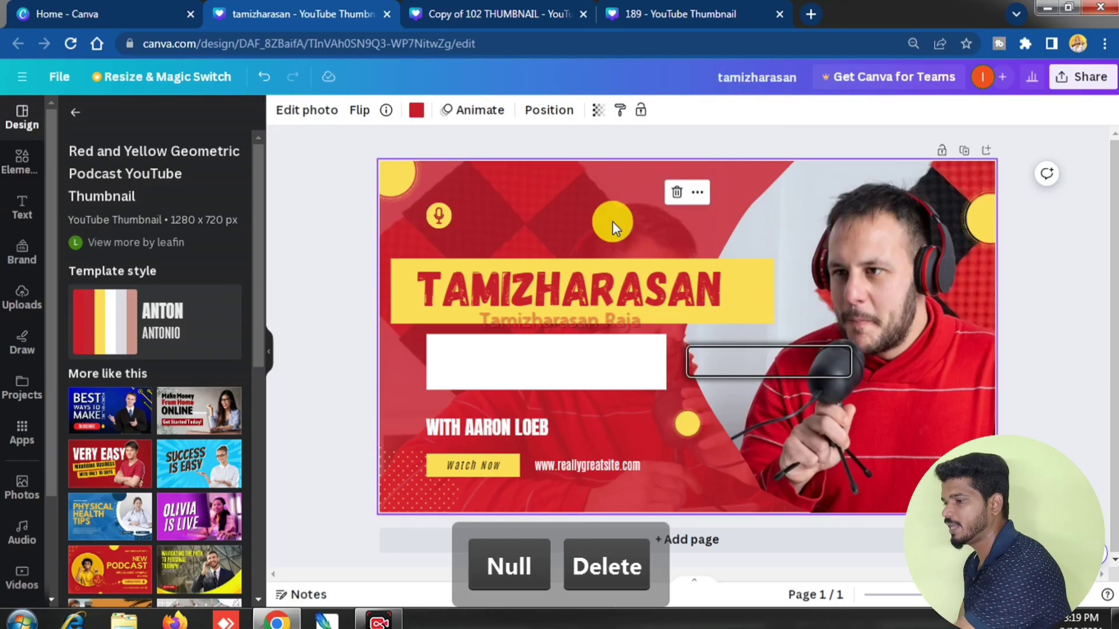
# Leave the template details and look over the elements and text options for building a thumbnail from scratch
pyautogui.click(75, 113)
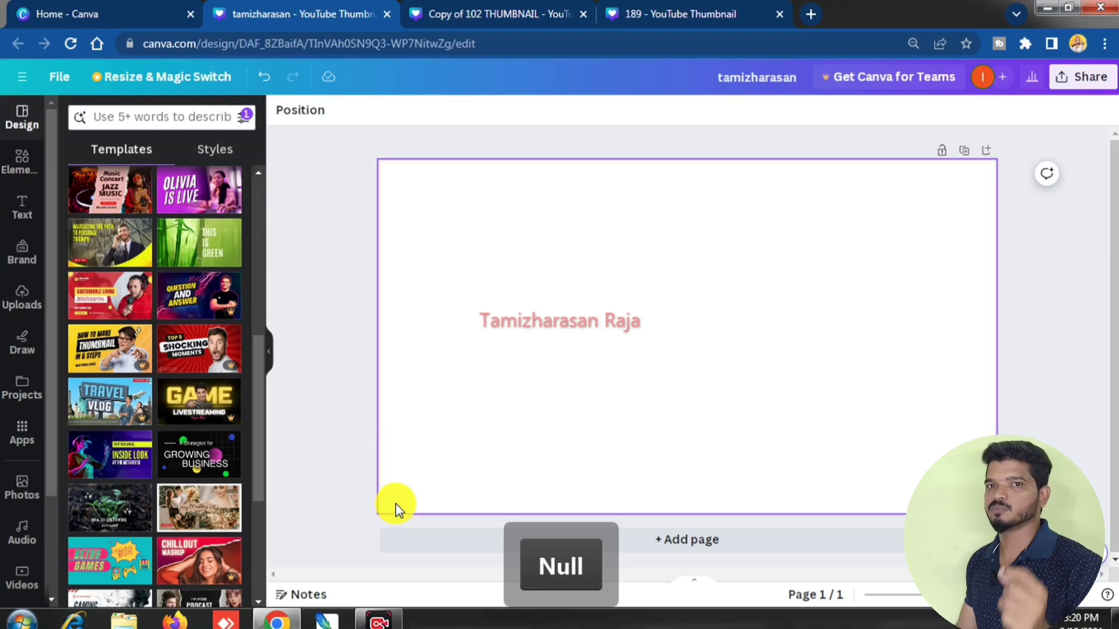
pyautogui.click(22, 166)
pyautogui.click(24, 208)
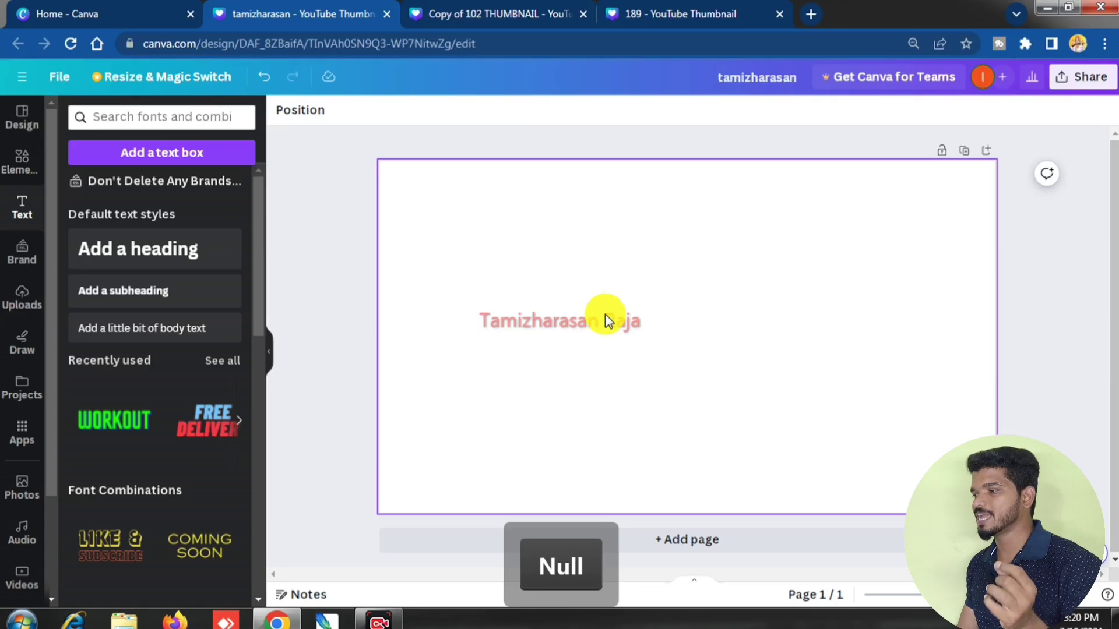
# In the Copy of 102 THUMBNAIL design, move the CREATE "HORROR" VIDEOS headline, the white Tamil word and the black strip upward on page 1
pyautogui.click(500, 14)
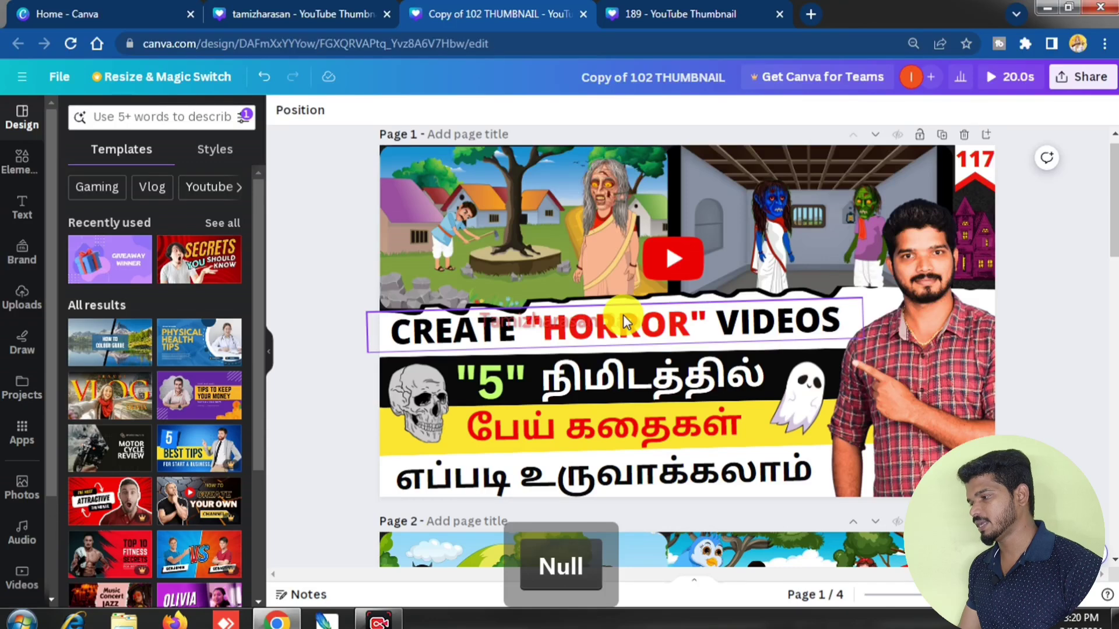
pyautogui.moveTo(579, 337); pyautogui.dragTo(607, 243)
pyautogui.moveTo(561, 383); pyautogui.dragTo(556, 280)
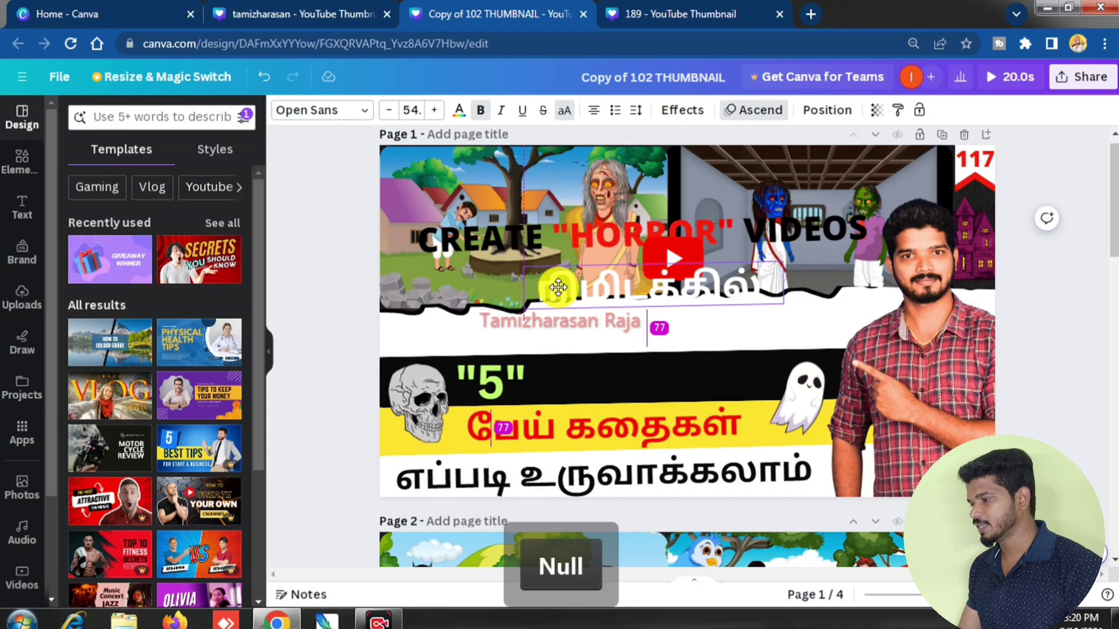
pyautogui.moveTo(579, 358); pyautogui.dragTo(566, 316)
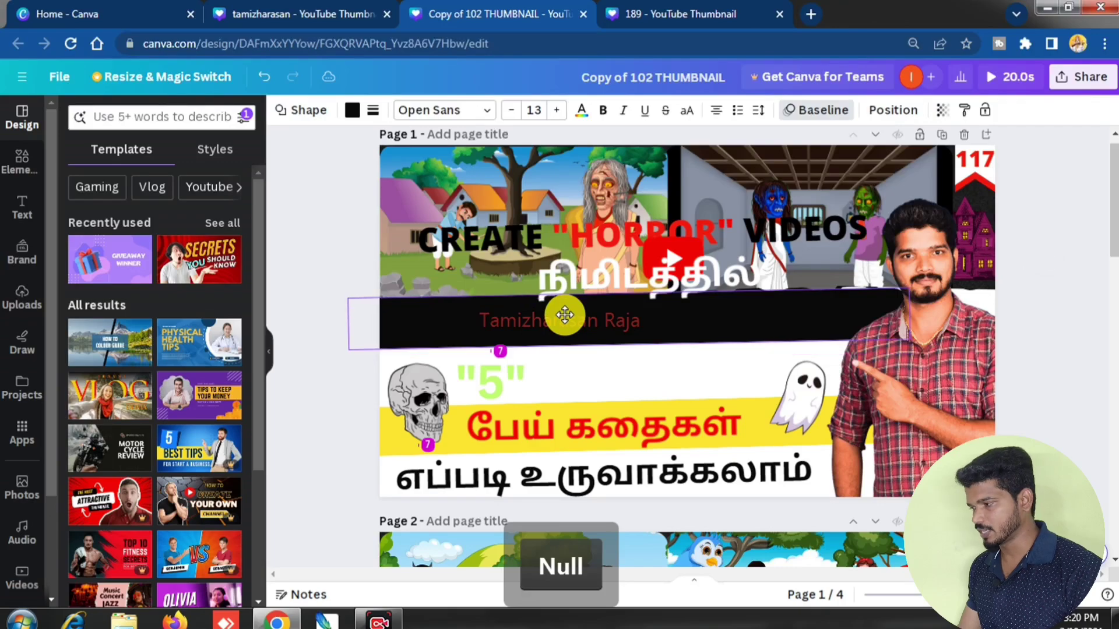
# Move the cut-out photo of the pointing man toward the middle of page 1 and enlarge it to about 719 × 1,085
pyautogui.click(919, 320)
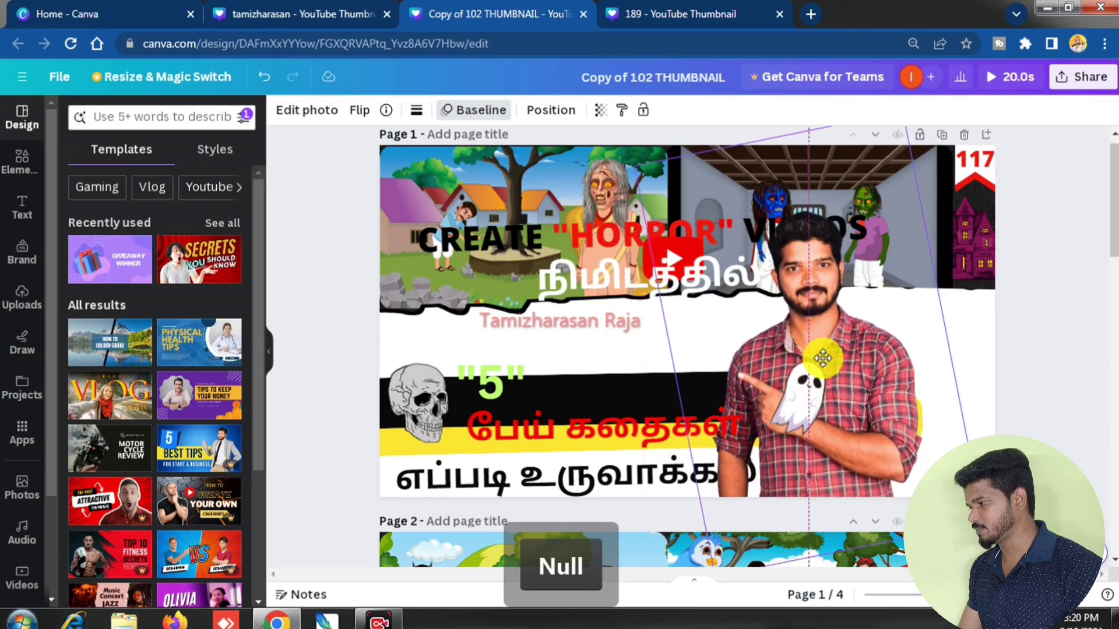
pyautogui.moveTo(630, 165); pyautogui.dragTo(475, 133)
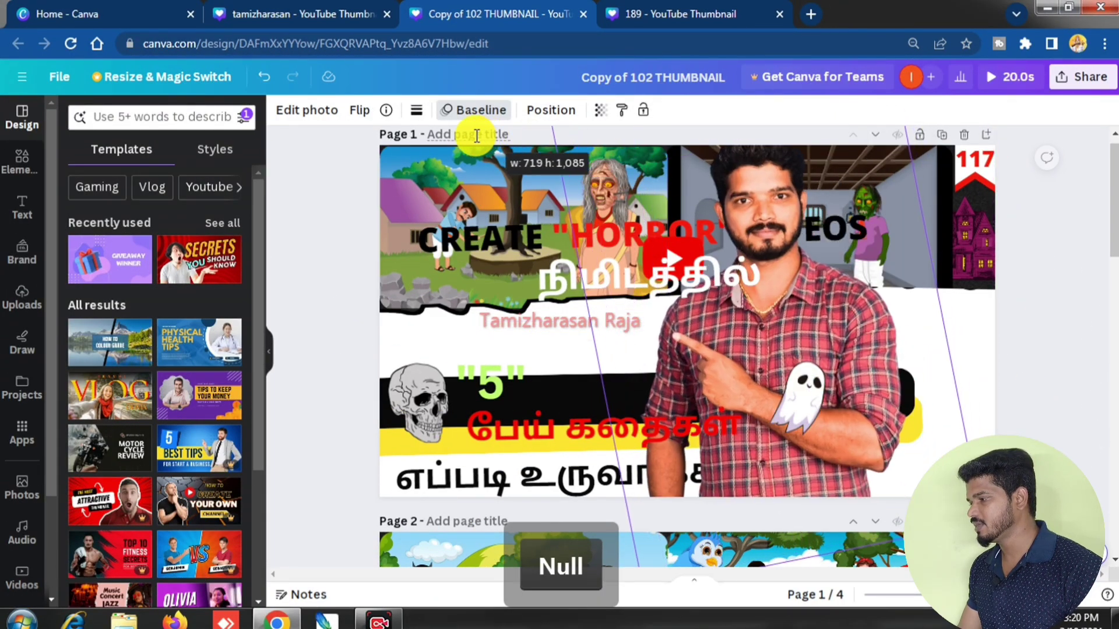
# Shift the cut-out photo of the pointing man toward page 1's right edge, deselect it and look over pages 2 and 3
pyautogui.moveTo(831, 317); pyautogui.dragTo(949, 352)
pyautogui.scroll(-5, 746, 223)
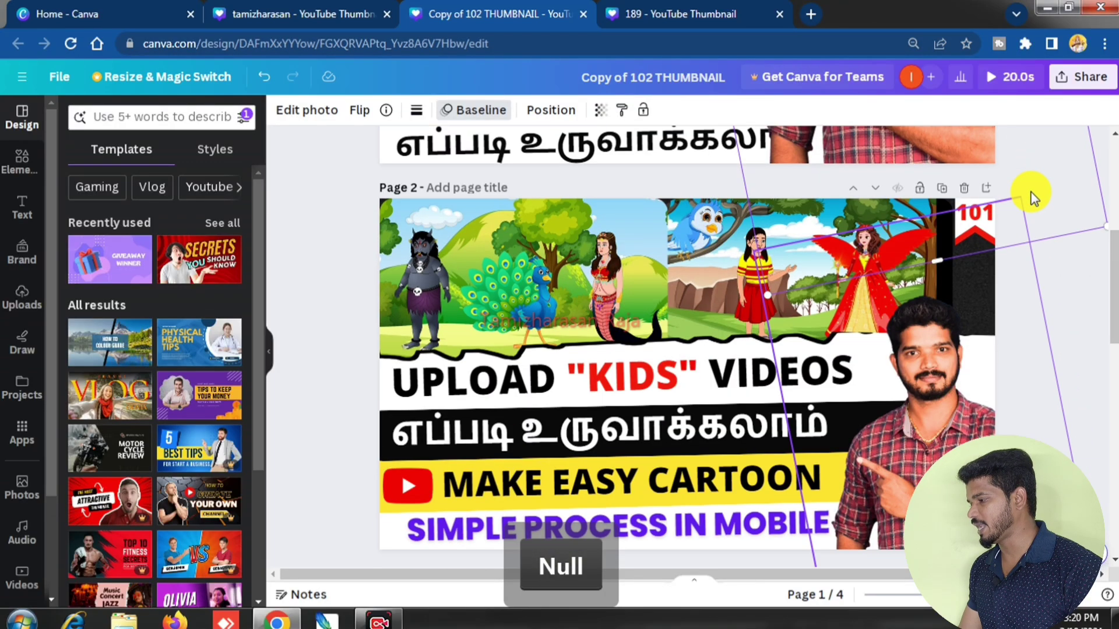
pyautogui.click(1074, 302)
pyautogui.scroll(-5, 977, 303)
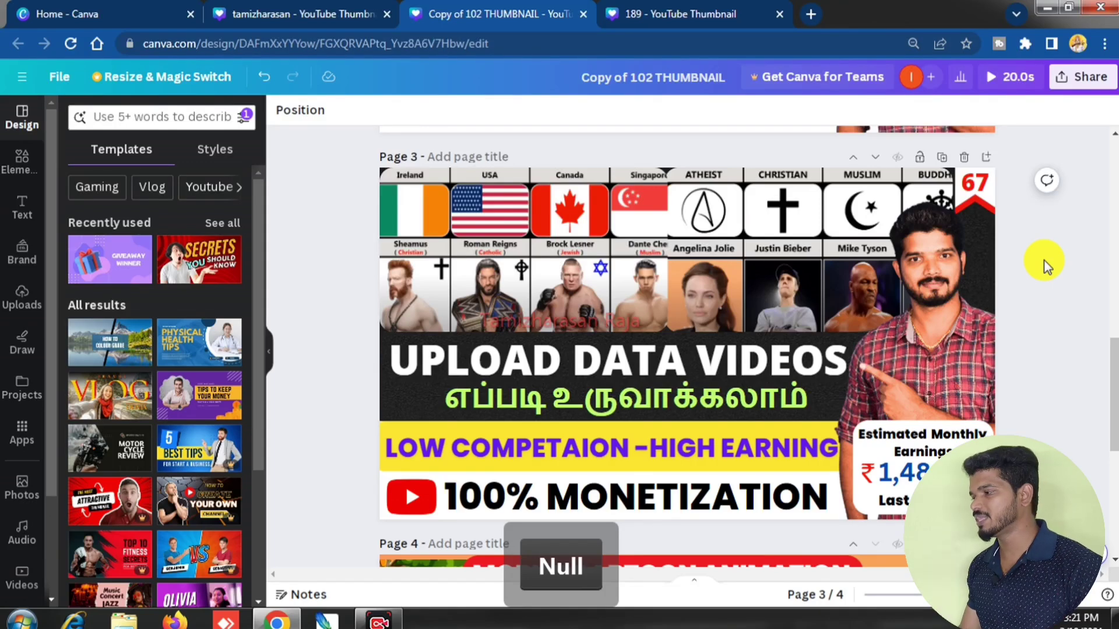
# In the 189 design, add a blank page after page 1 and place the cut-out photo of the man in the grey hoodie on it
pyautogui.click(649, 13)
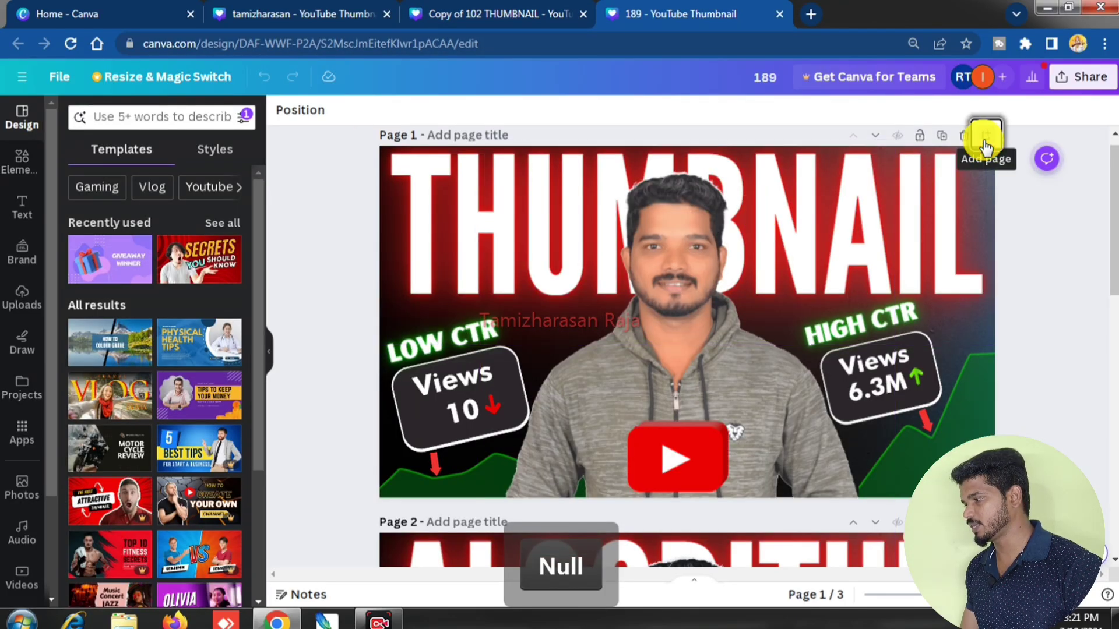
pyautogui.click(985, 140)
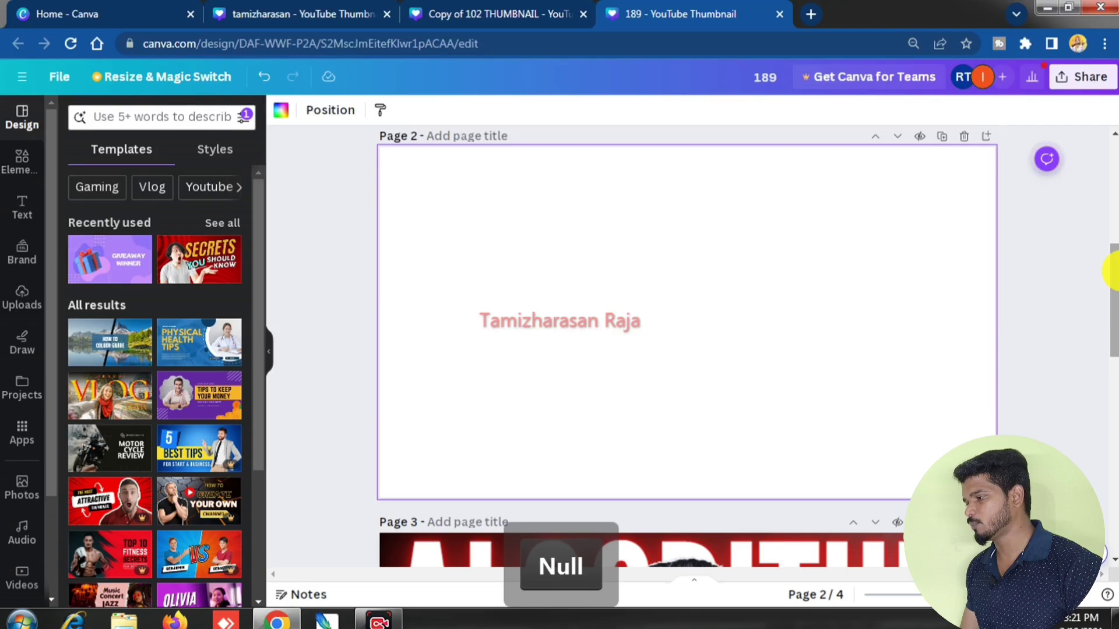
pyautogui.moveTo(1115, 271); pyautogui.dragTo(1110, 335)
pyautogui.scroll(-5, 1113, 367)
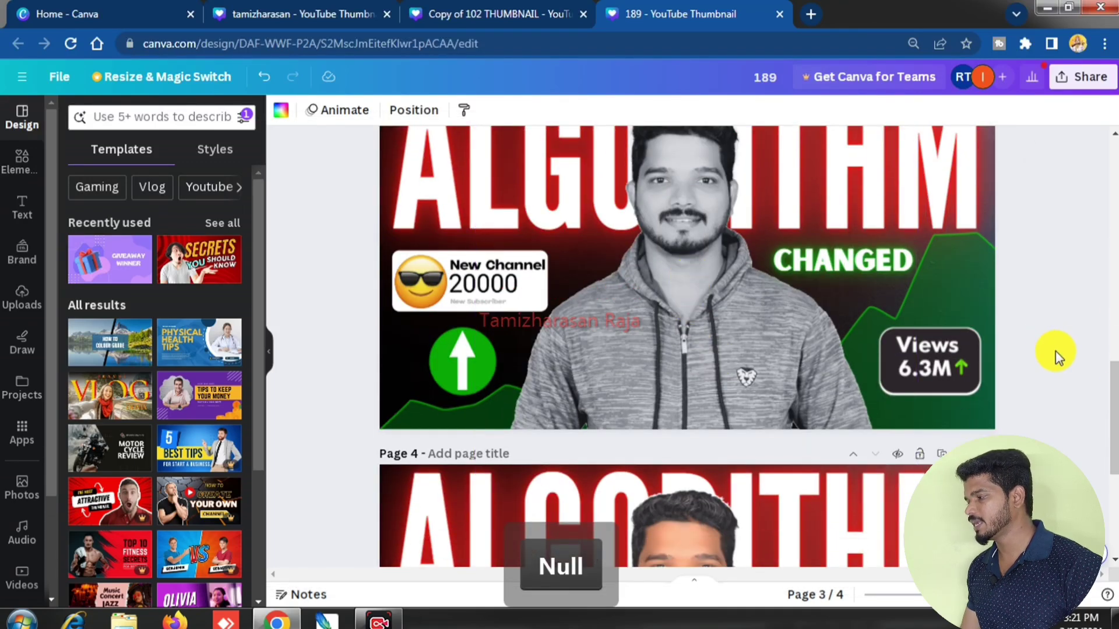
pyautogui.moveTo(1113, 388); pyautogui.dragTo(1114, 350)
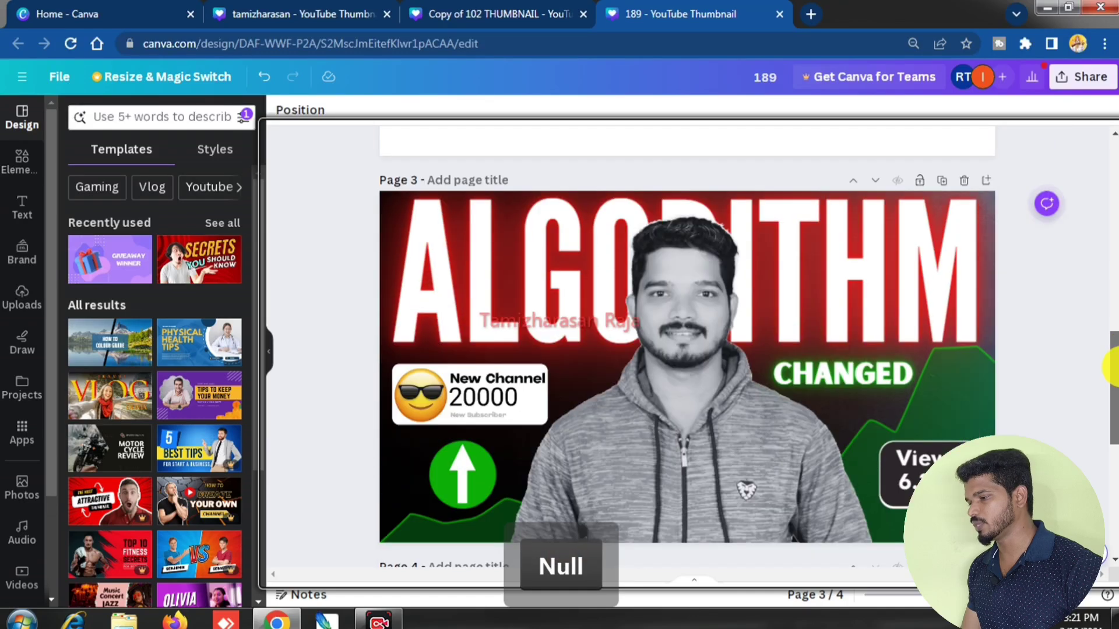
pyautogui.click(19, 291)
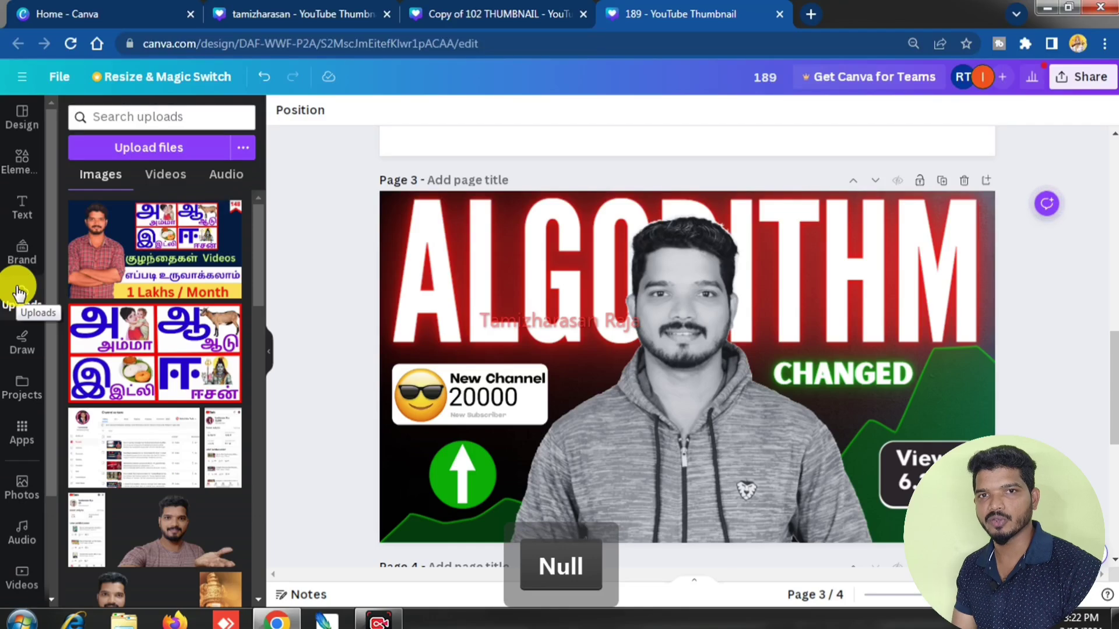
pyautogui.moveTo(1113, 385); pyautogui.dragTo(1107, 290)
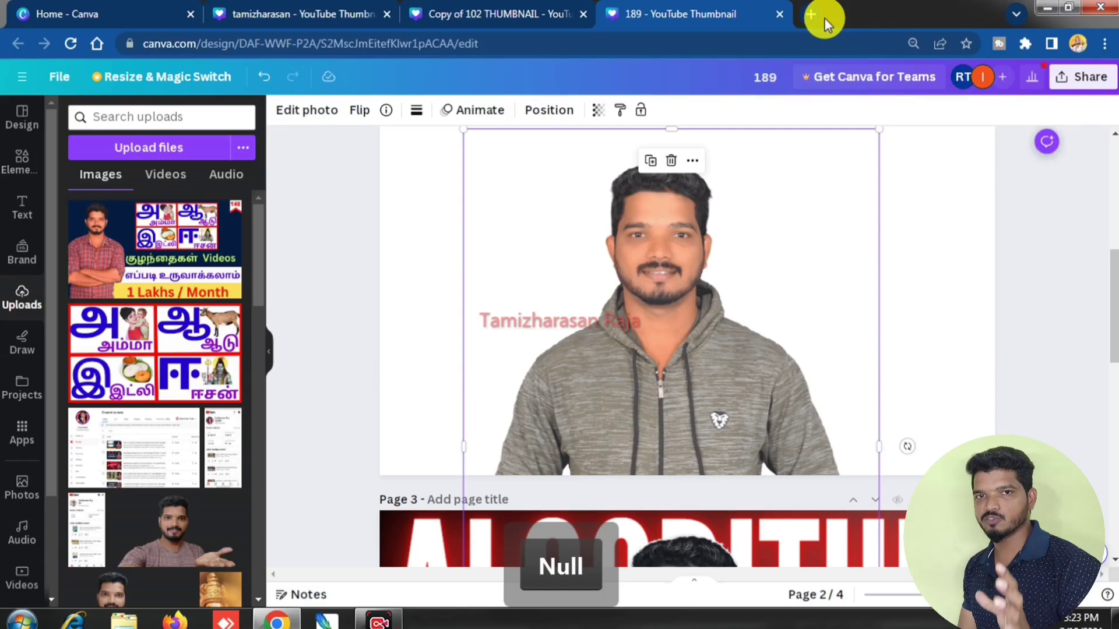
# Apply the Fresco filter to the cut-out photo of the man on page 2
pyautogui.click(672, 267)
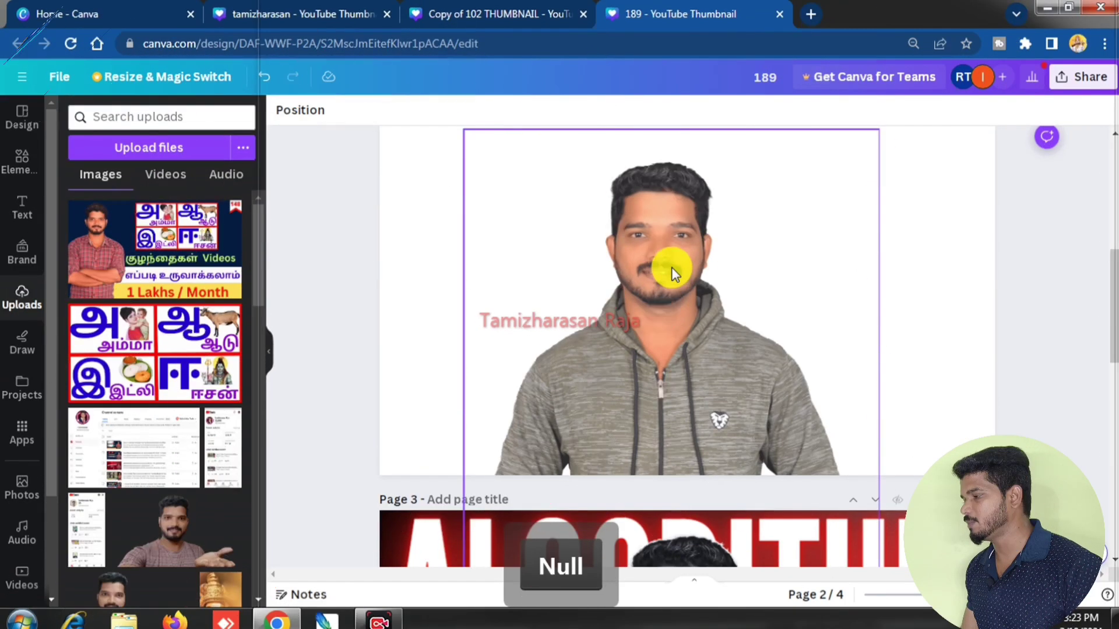
pyautogui.click(671, 268)
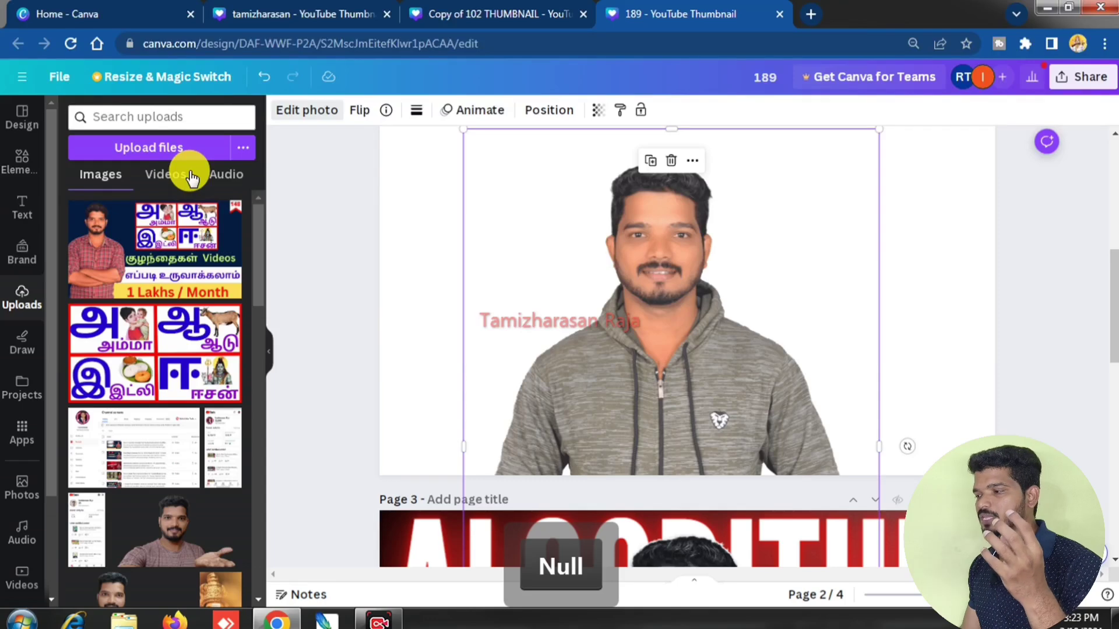
pyautogui.click(307, 110)
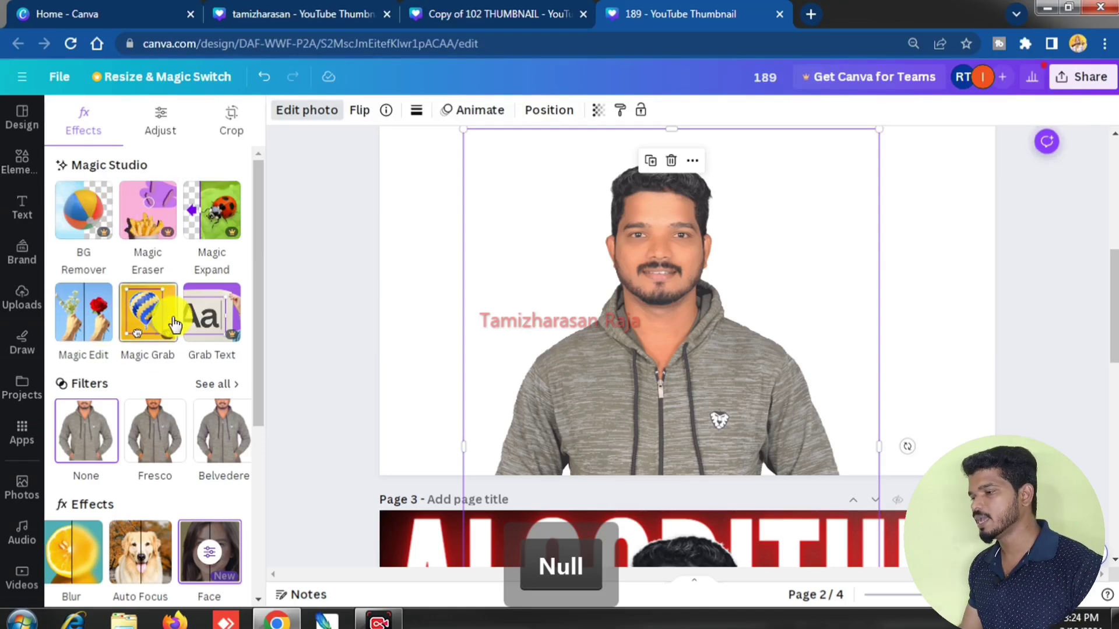
pyautogui.scroll(-1, 175, 324)
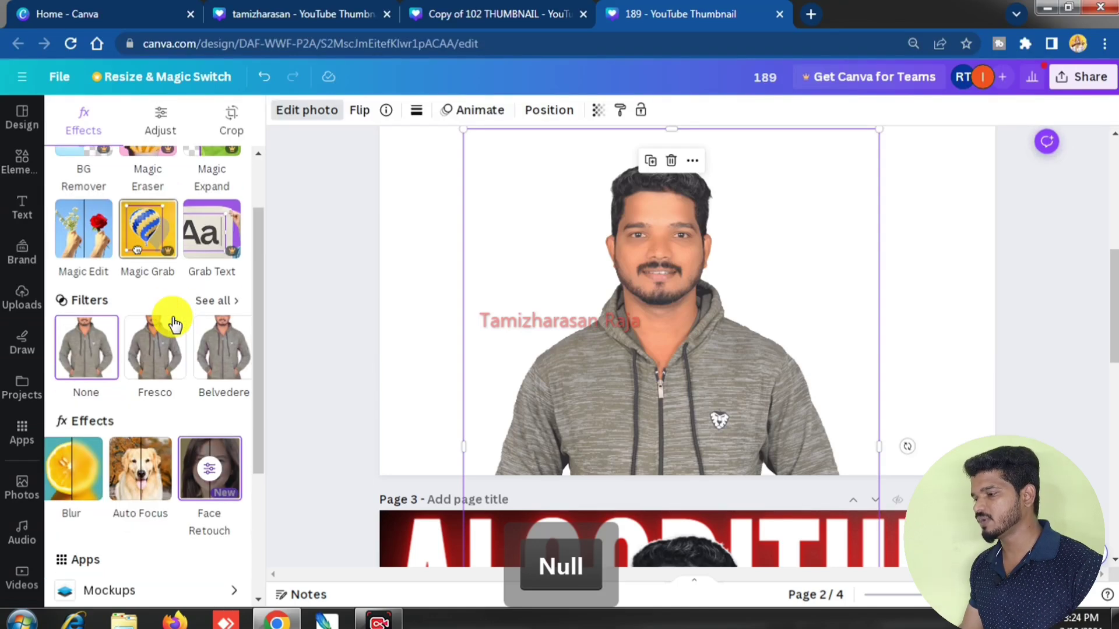
pyautogui.click(155, 354)
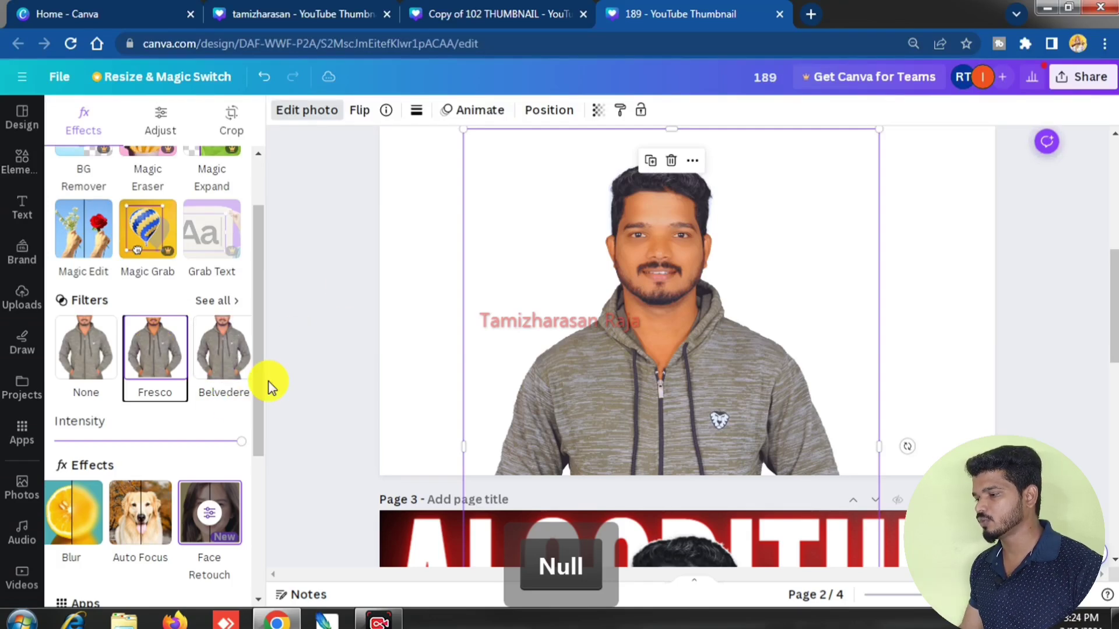
pyautogui.scroll(-5, 268, 382)
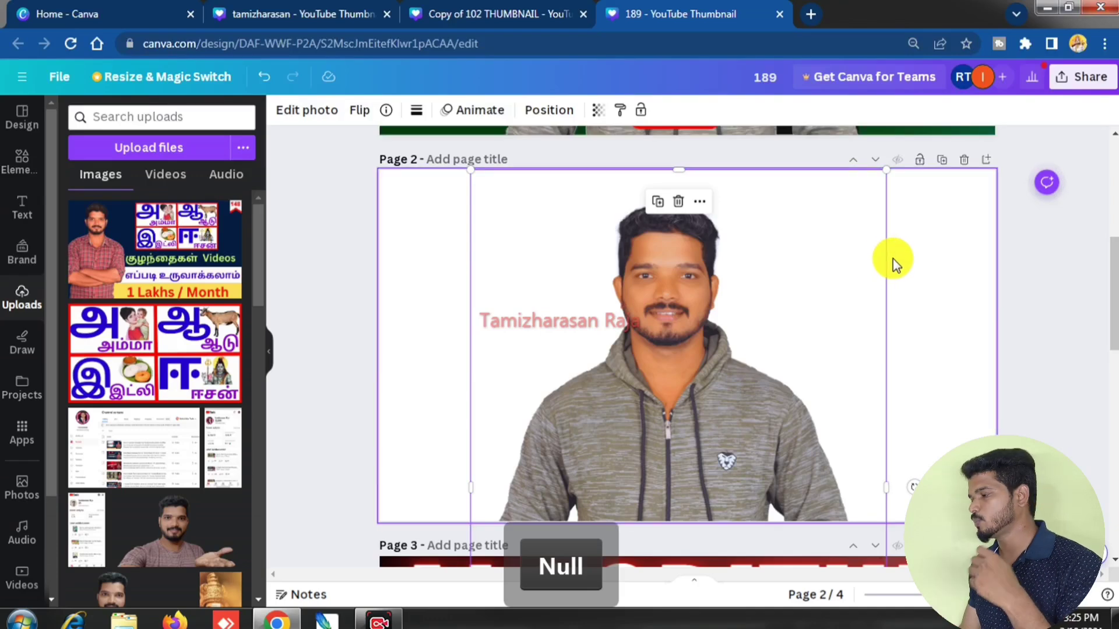
# Search the elements for "black layer" and use a plain black photo from the results as page 2's background
pyautogui.click(20, 169)
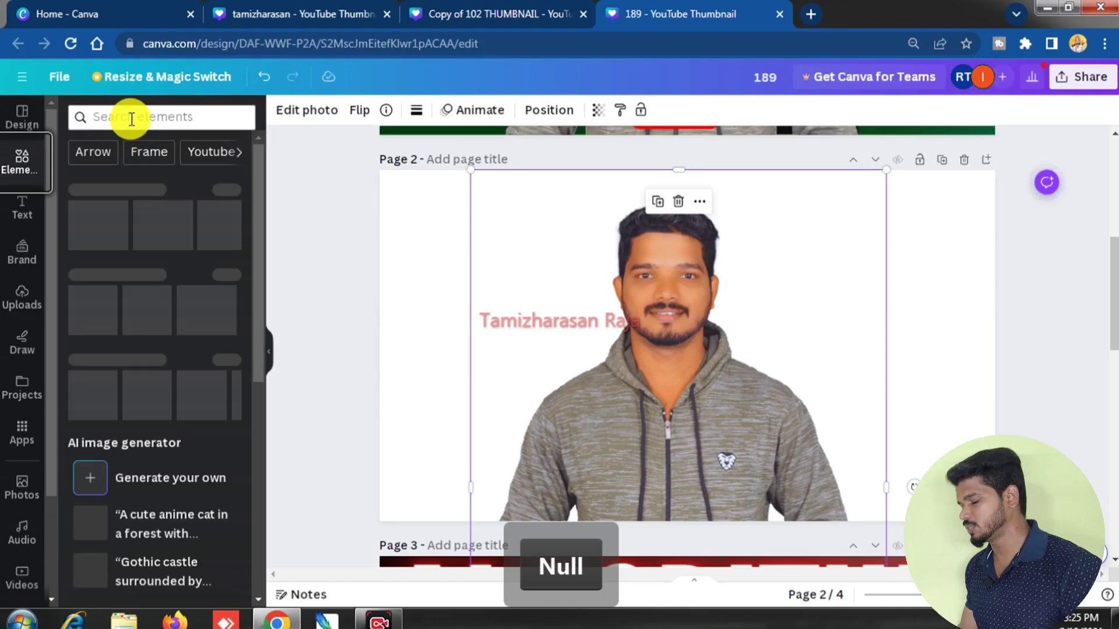
pyautogui.click(133, 119)
pyautogui.write('black layer')
pyautogui.press('Return')
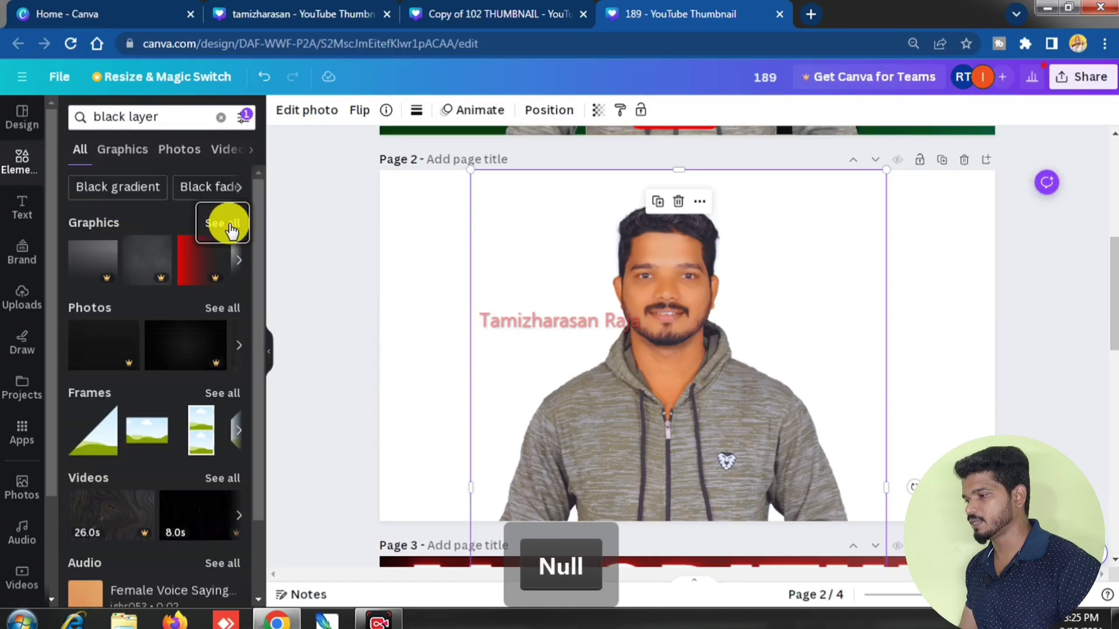
pyautogui.click(227, 224)
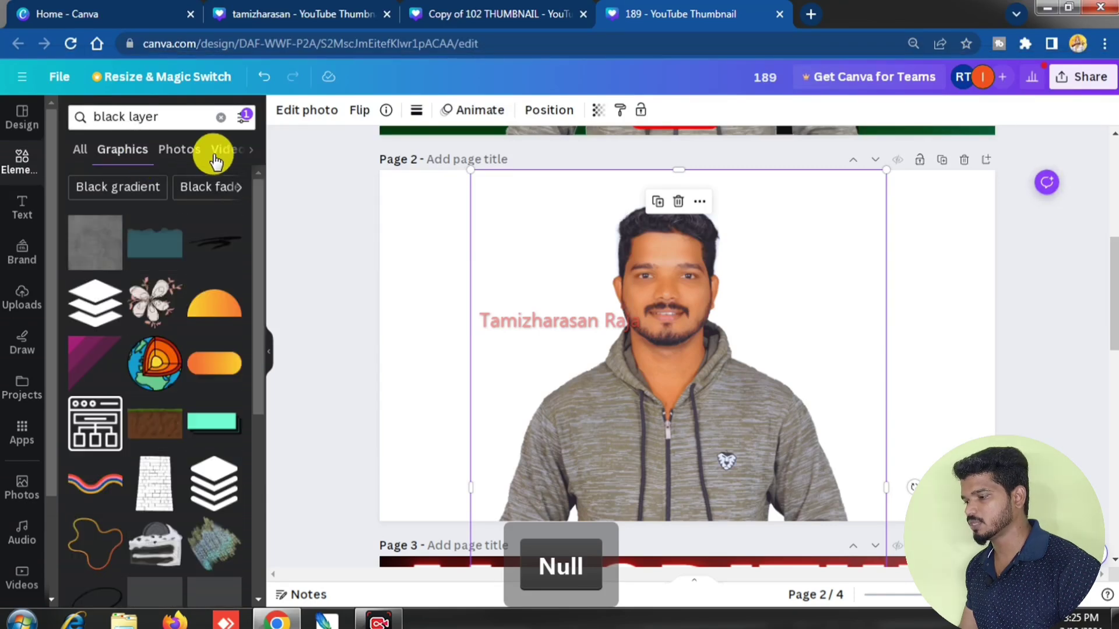
pyautogui.scroll(-5, 155, 388)
pyautogui.click(151, 350)
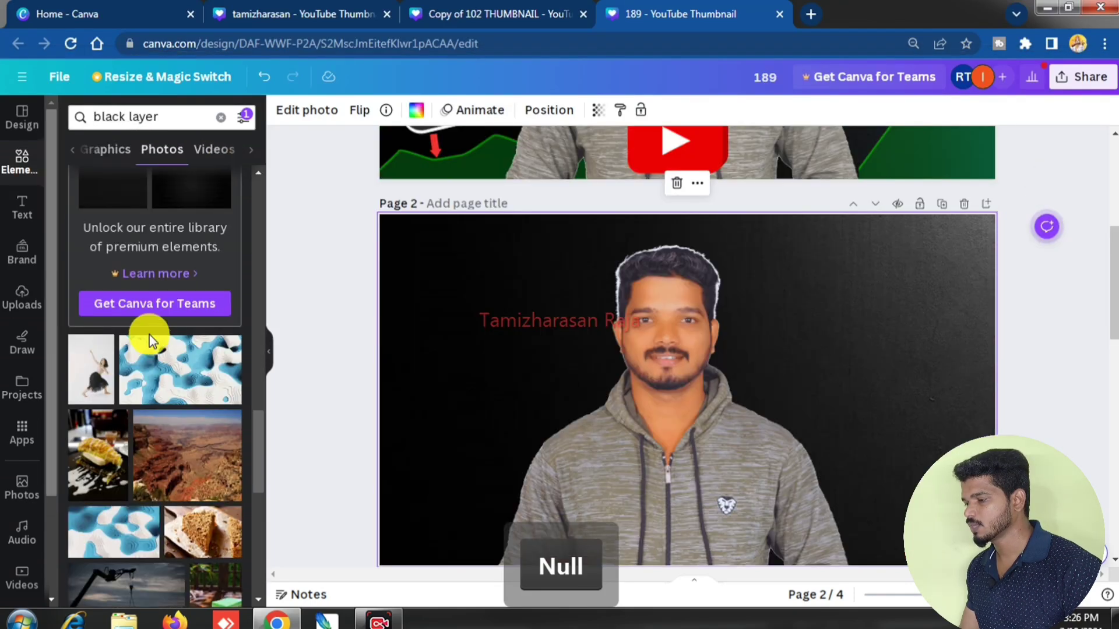
pyautogui.scroll(10, 161, 373)
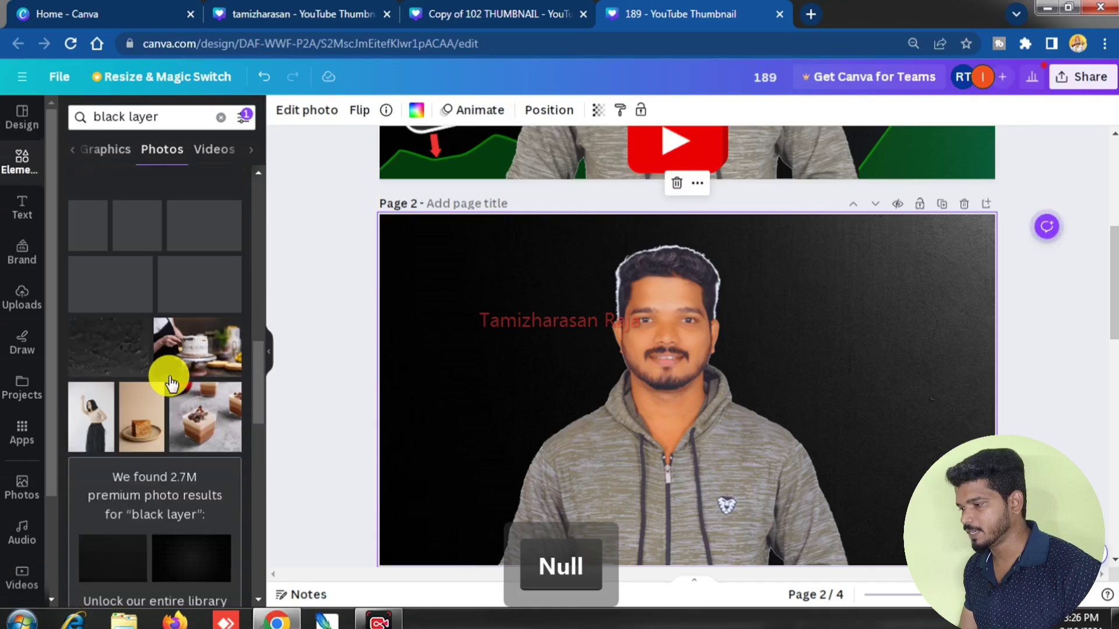
pyautogui.scroll(-5, 169, 376)
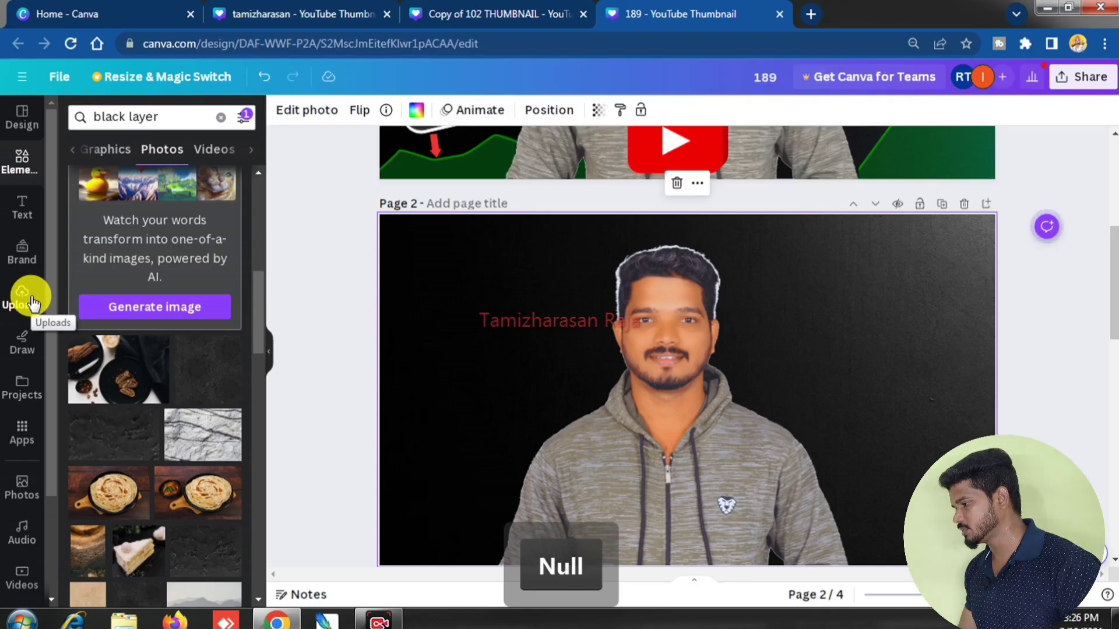
pyautogui.scroll(-1, 647, 363)
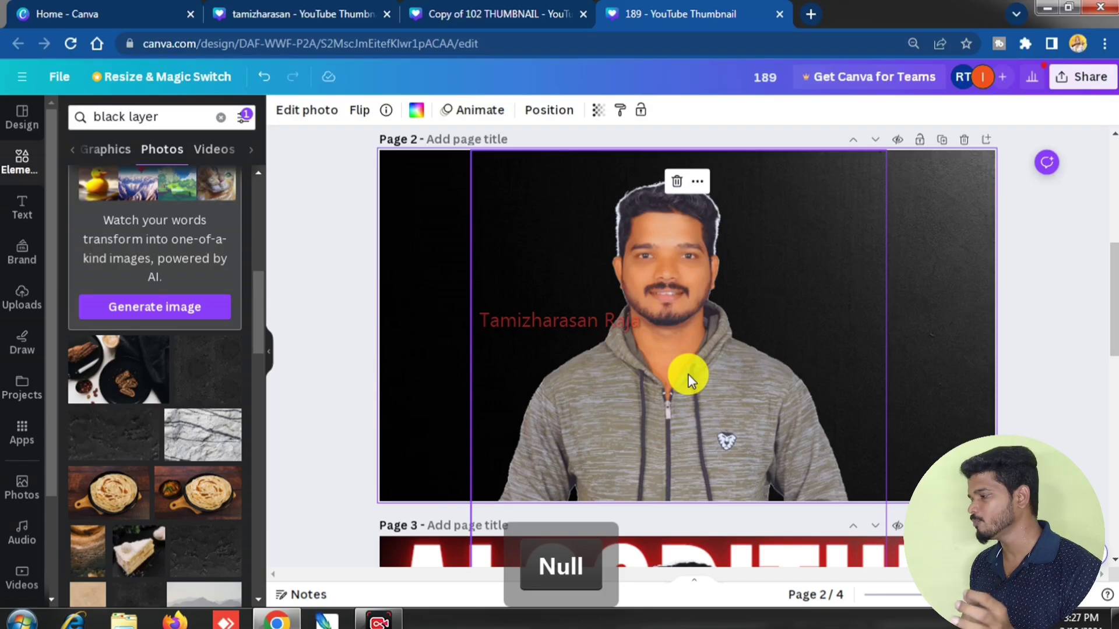
# Check the finished page 1 for reference and add a heading reading "Thumbnail" to page 2
pyautogui.moveTo(1110, 257); pyautogui.dragTo(1114, 130)
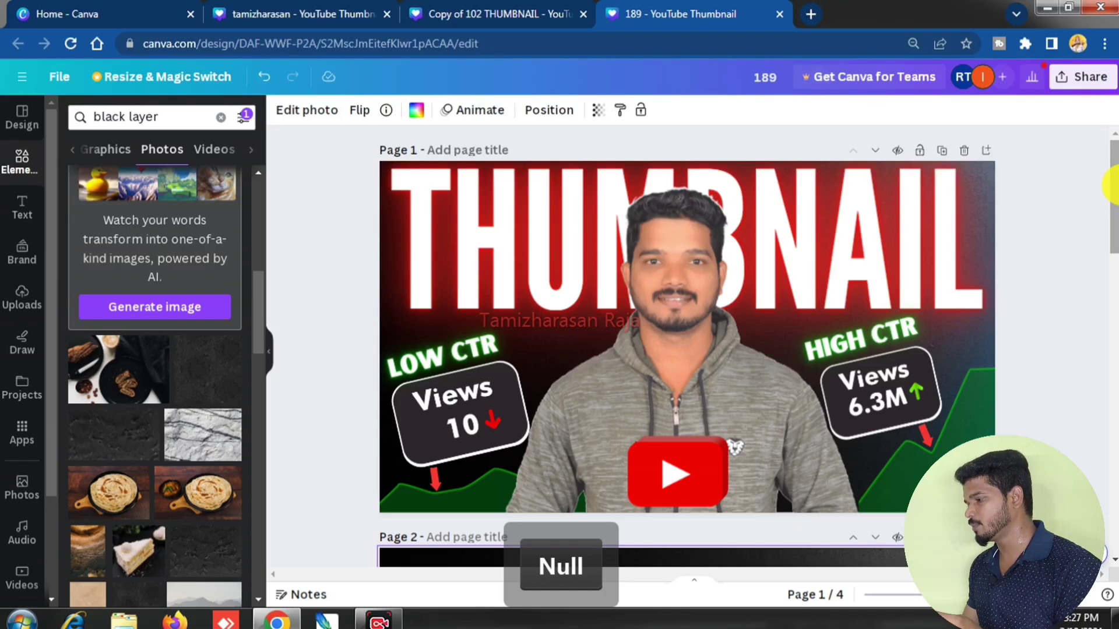
pyautogui.moveTo(1111, 198); pyautogui.dragTo(1112, 254)
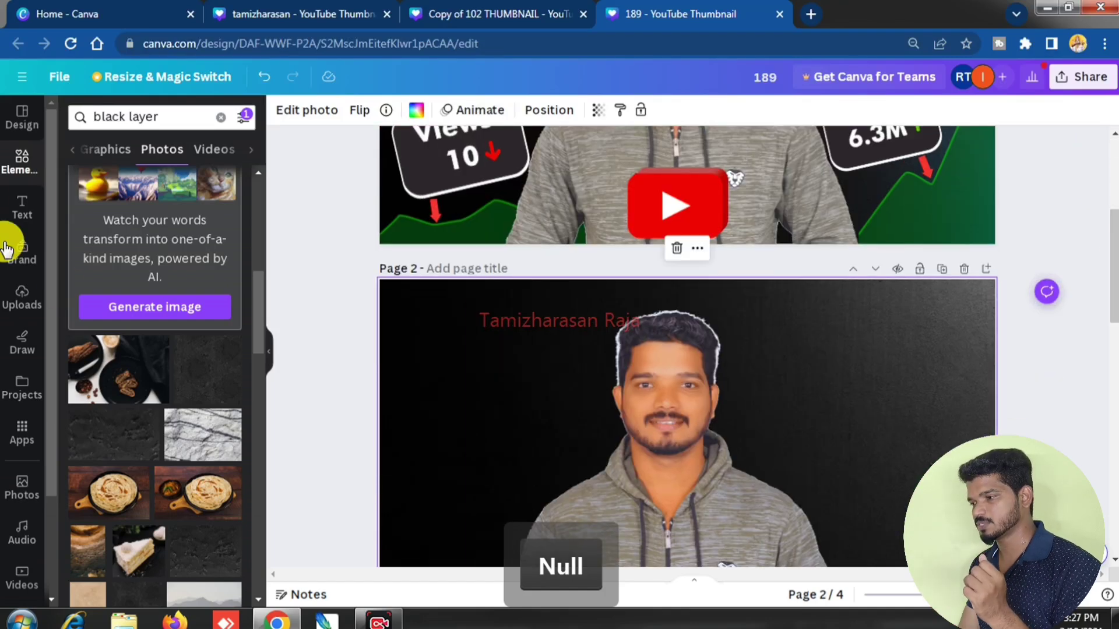
pyautogui.click(14, 210)
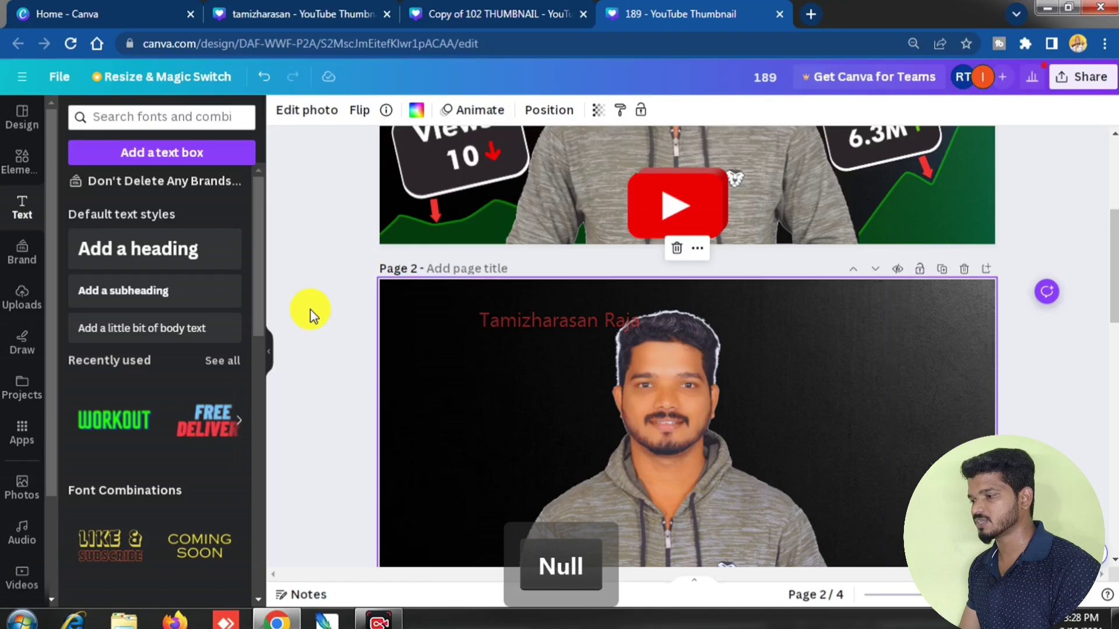
pyautogui.click(145, 264)
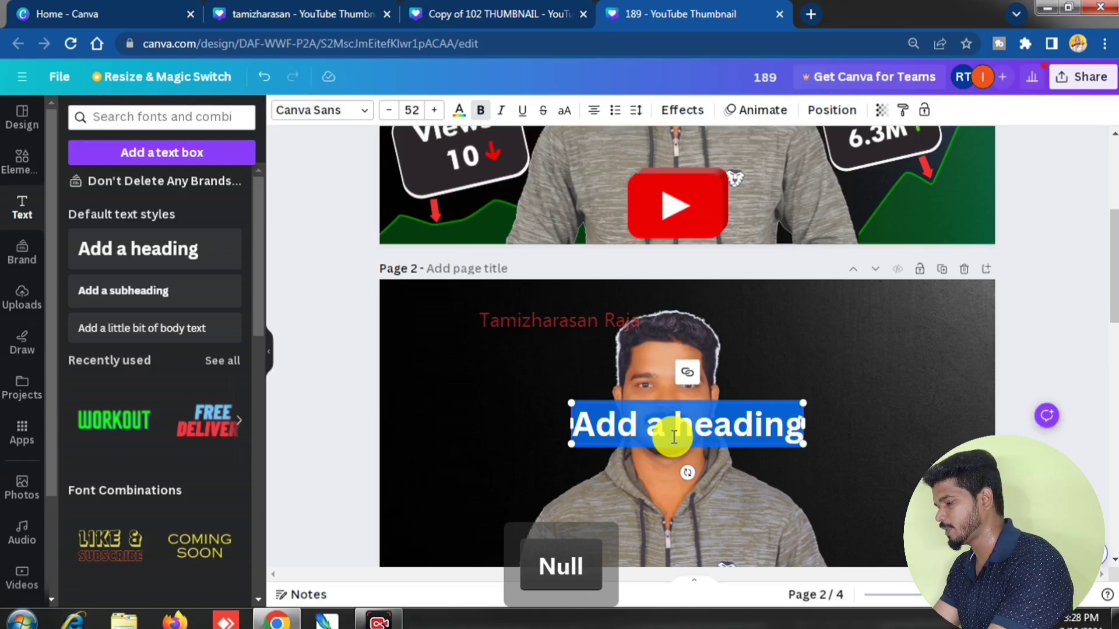
pyautogui.write('Thu')
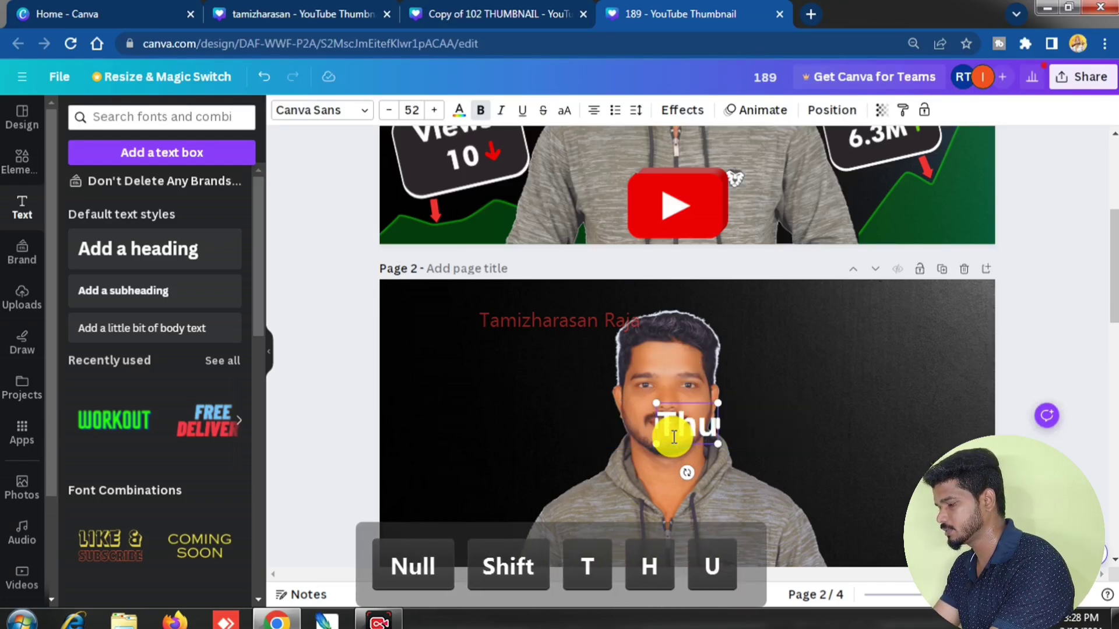
pyautogui.write('mb')
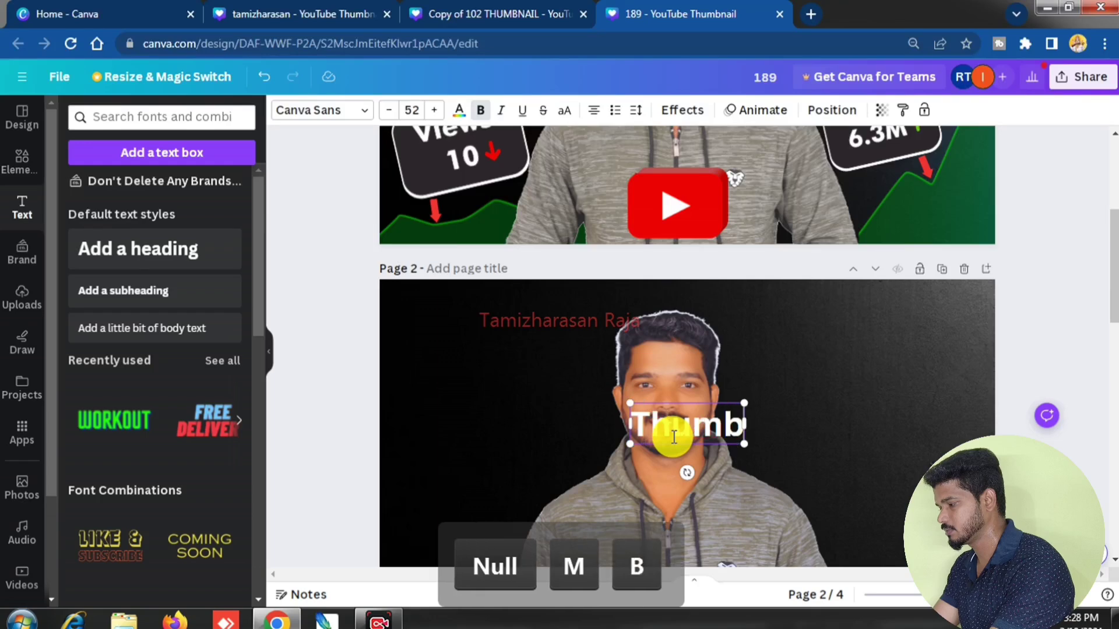
pyautogui.write('nail')
pyautogui.click(741, 457)
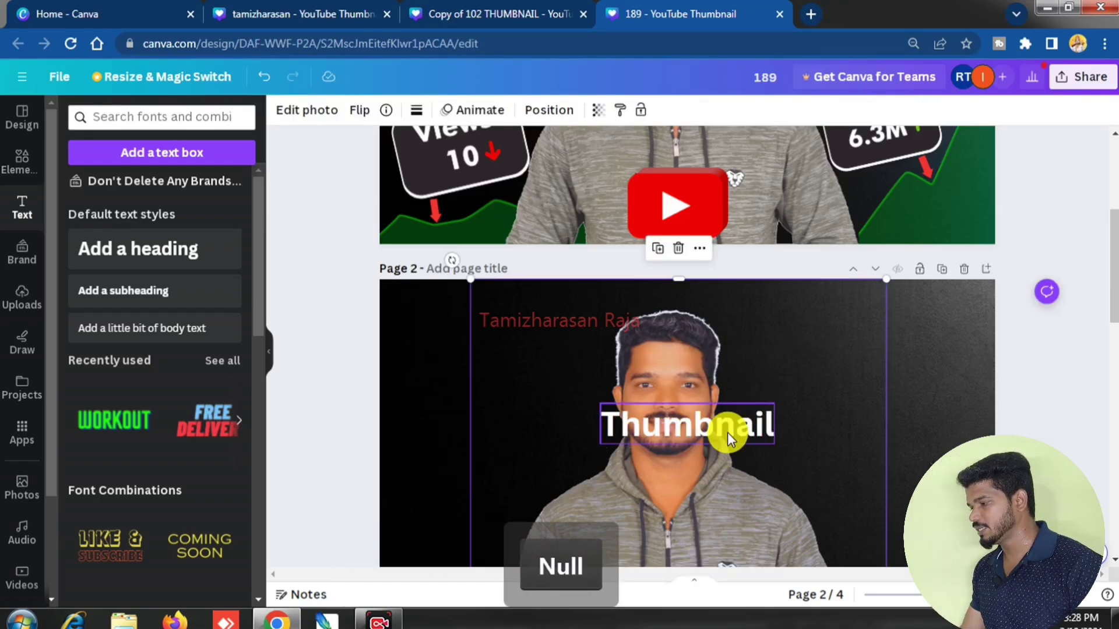
# Move the Thumbnail heading to the upper part of page 2 and enlarge it to nearly the page's full width
pyautogui.click(708, 432)
pyautogui.moveTo(708, 434); pyautogui.dragTo(505, 328)
pyautogui.moveTo(571, 343); pyautogui.dragTo(986, 376)
pyautogui.scroll(-2, 867, 260)
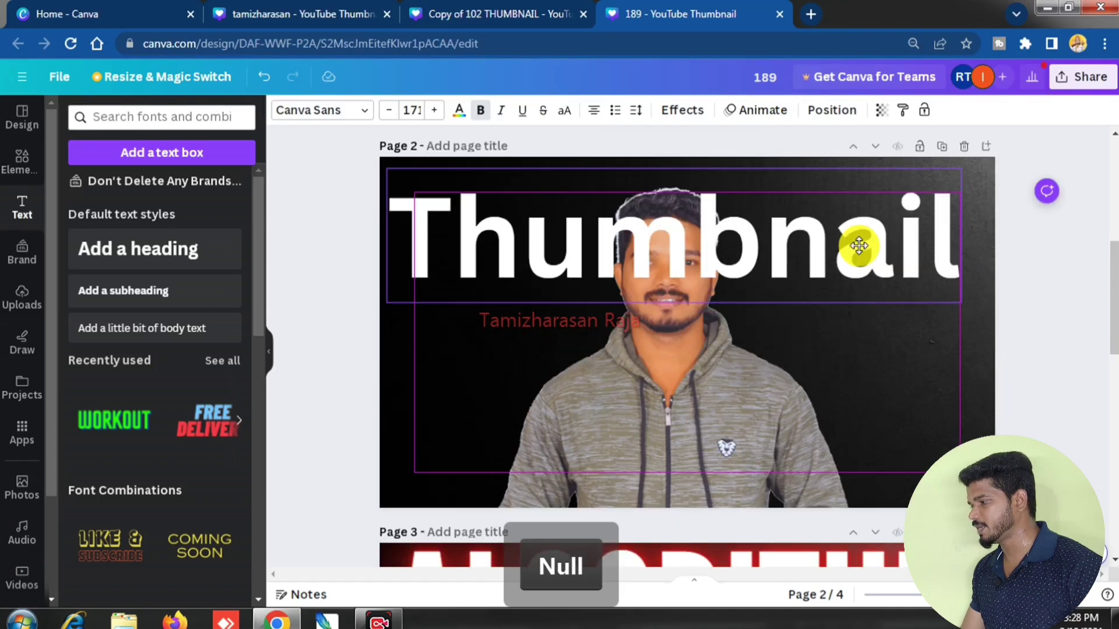
pyautogui.moveTo(962, 296); pyautogui.dragTo(976, 303)
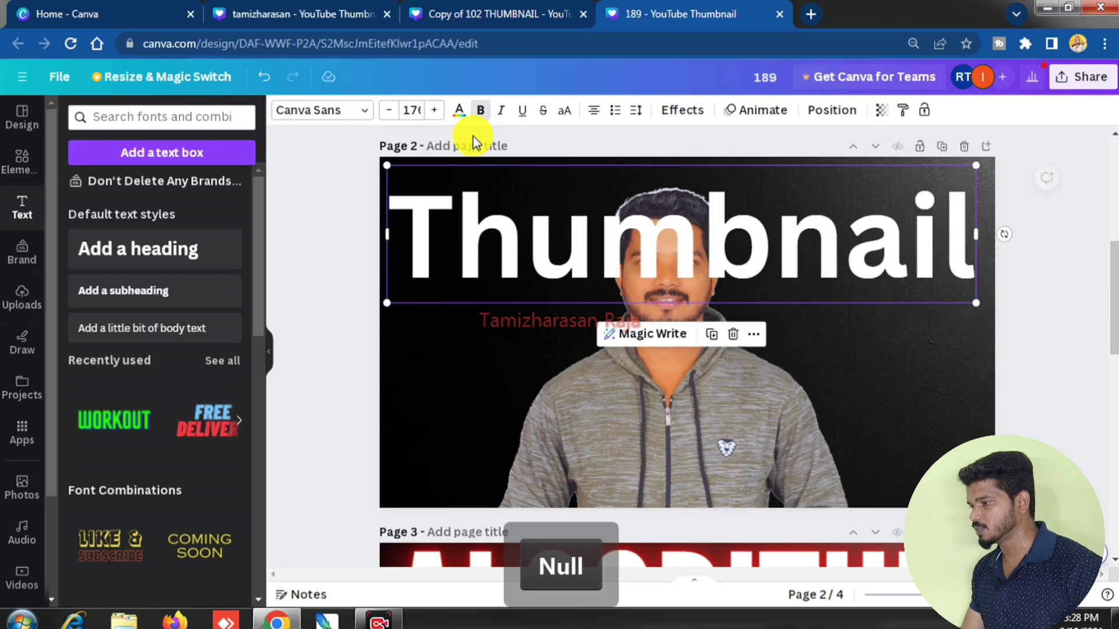
# Set the Thumbnail heading's font to League Gothic, then enlarge and reposition it across the upper part of page 2
pyautogui.click(325, 111)
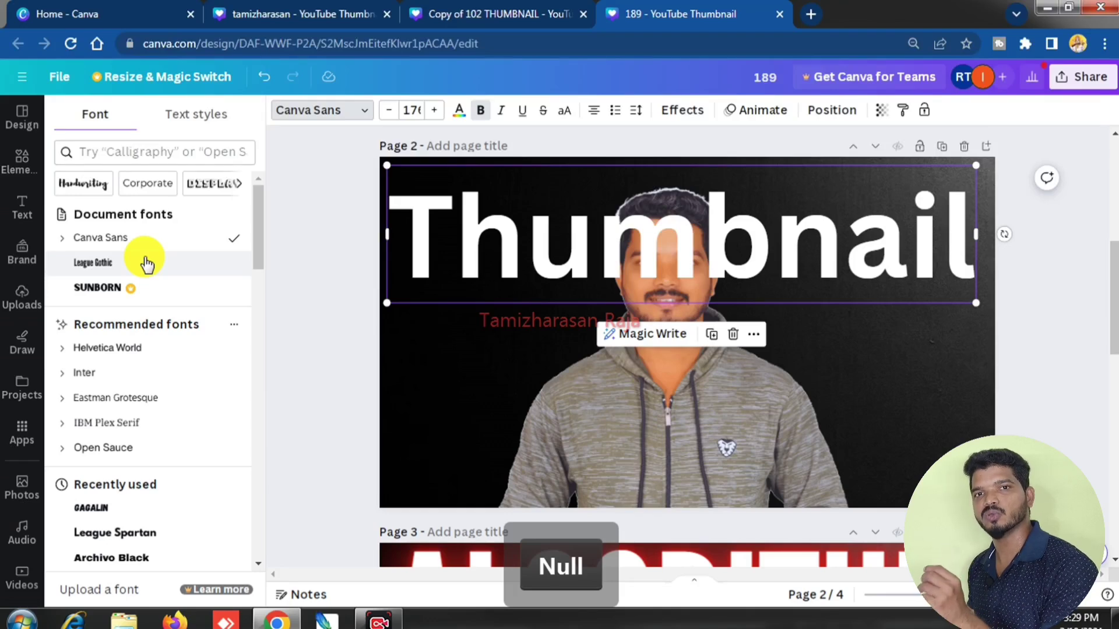
pyautogui.click(111, 266)
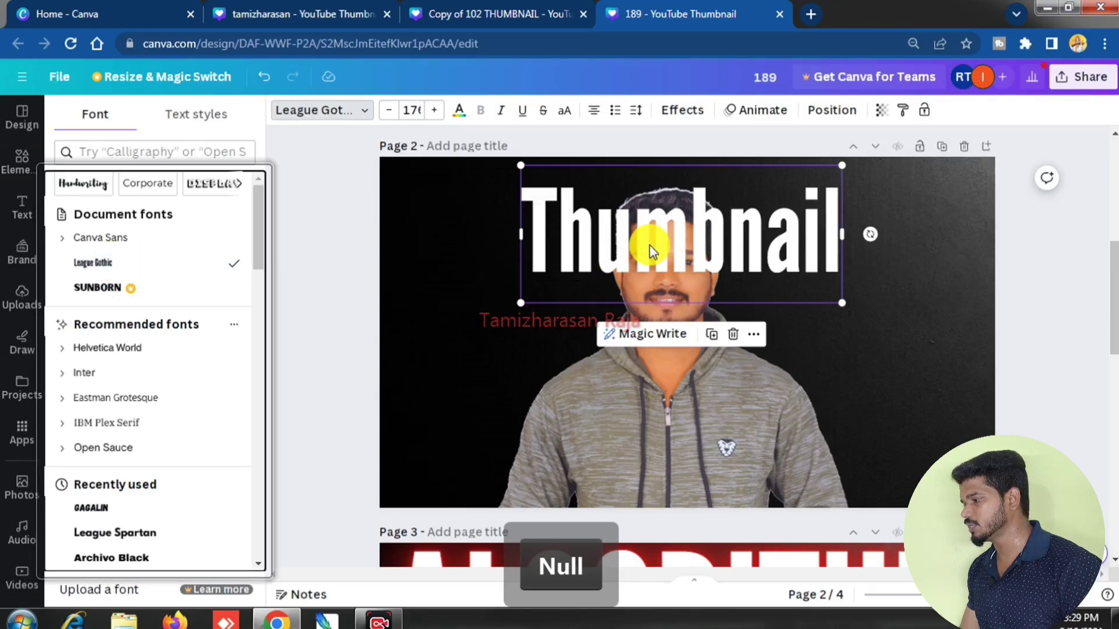
pyautogui.click(707, 261)
pyautogui.moveTo(707, 261); pyautogui.dragTo(630, 250)
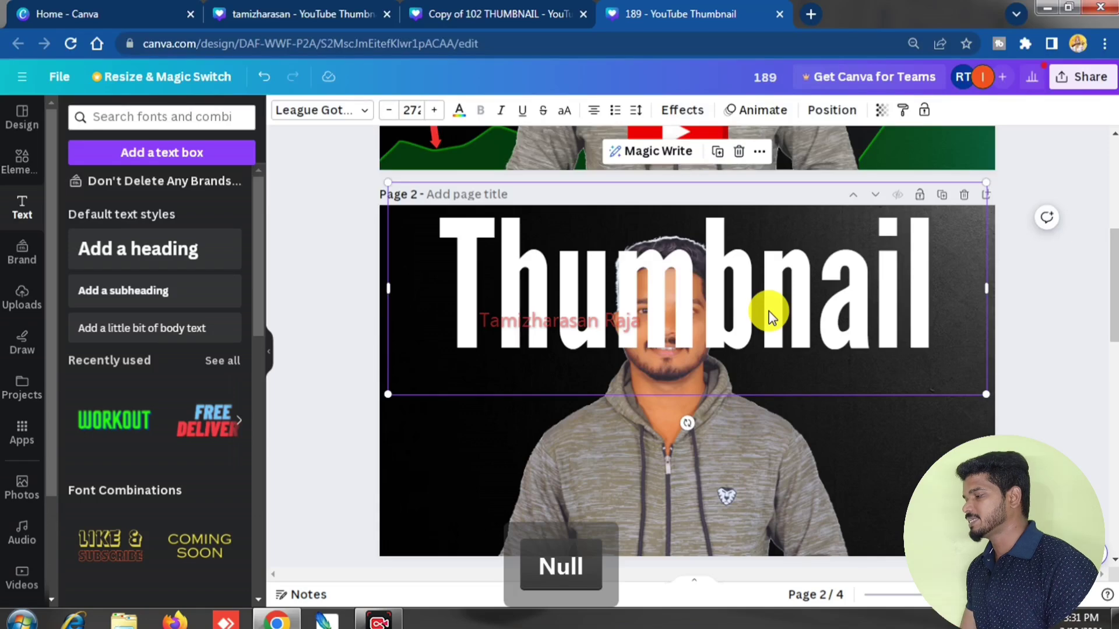
pyautogui.moveTo(991, 395); pyautogui.dragTo(994, 400)
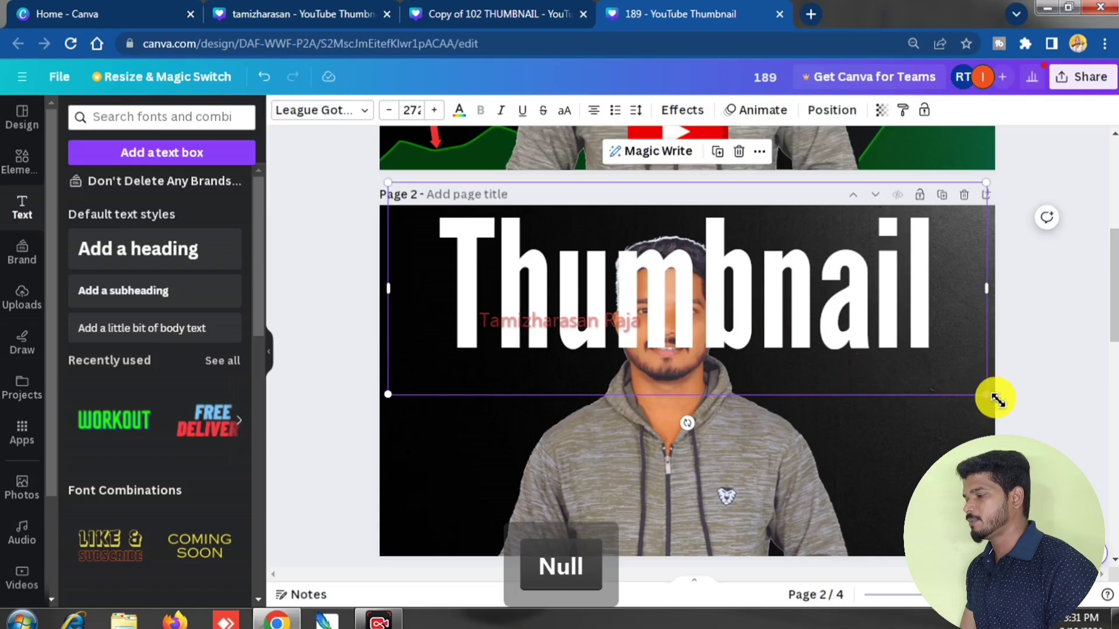
pyautogui.moveTo(832, 317); pyautogui.dragTo(814, 320)
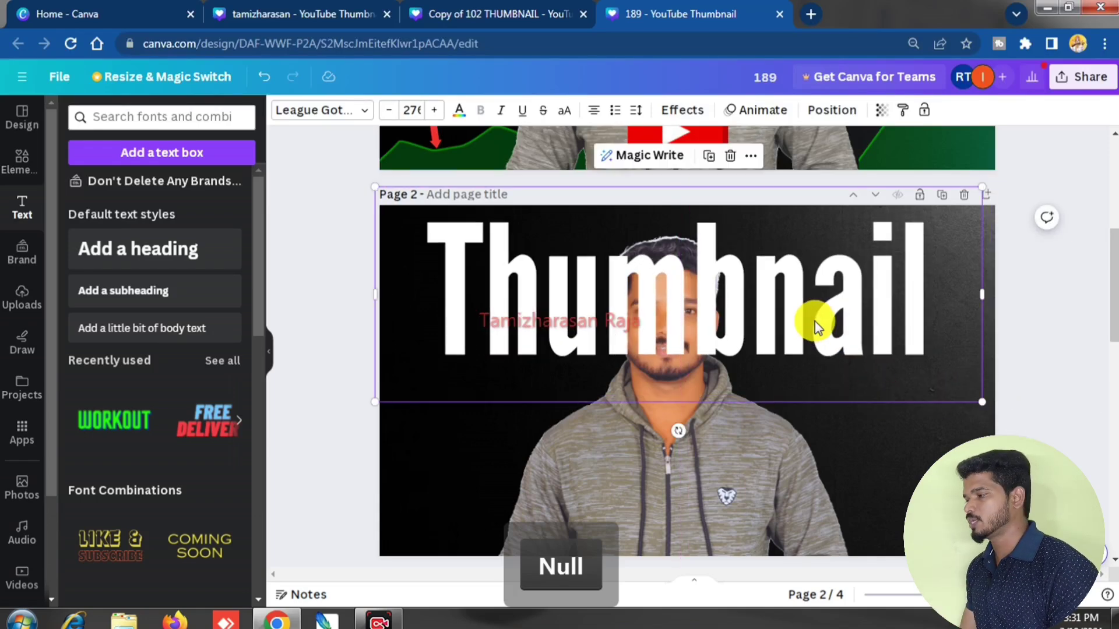
# Convert the Thumbnail heading on page 2 to all capitals and colour it with the document's red, checking page 1 for reference
pyautogui.click(565, 112)
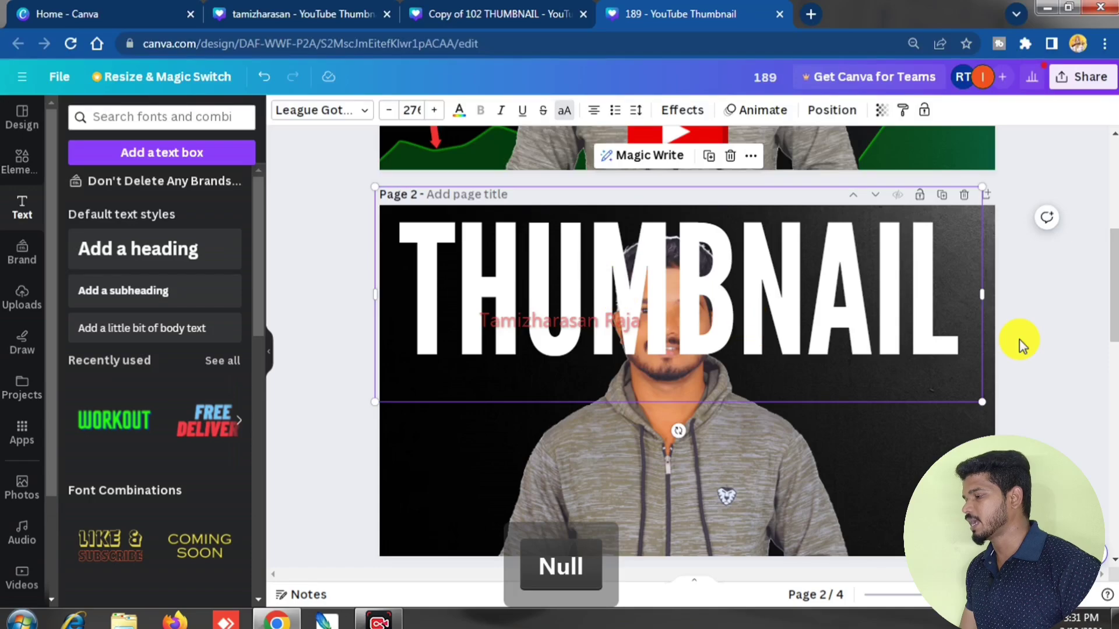
pyautogui.moveTo(1112, 259); pyautogui.dragTo(1114, 204)
pyautogui.scroll(3, 1113, 204)
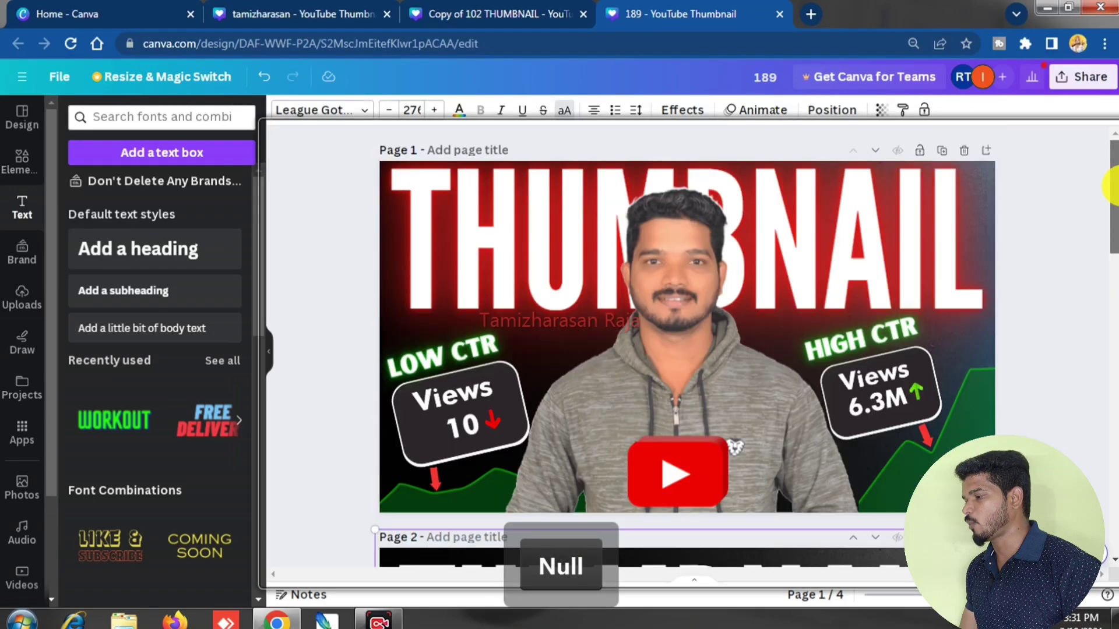
pyautogui.scroll(-5, 1113, 227)
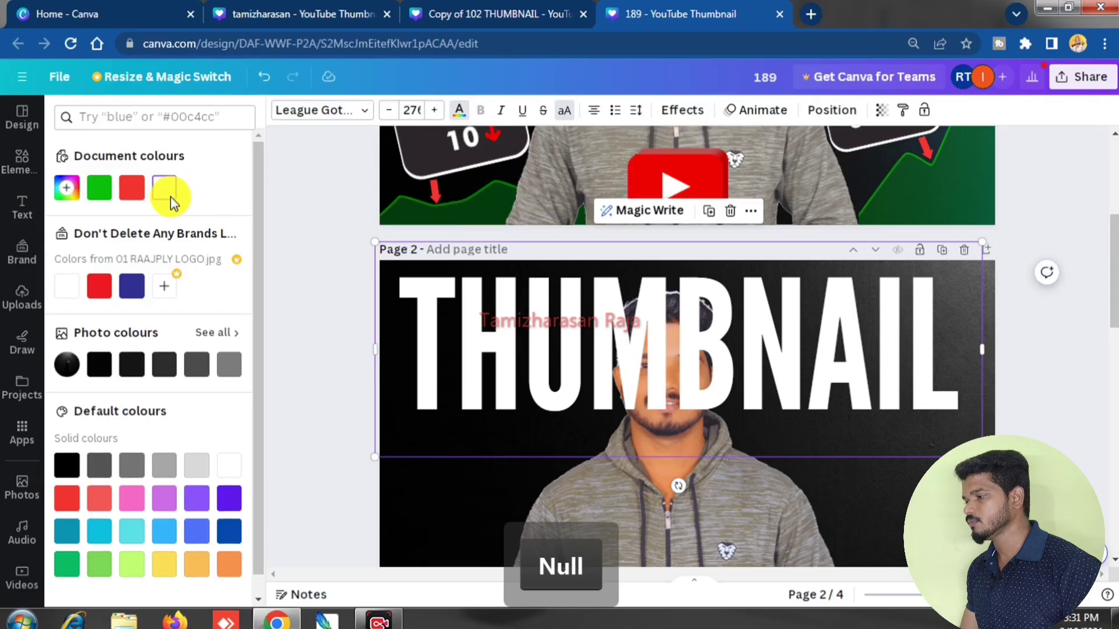
pyautogui.click(132, 189)
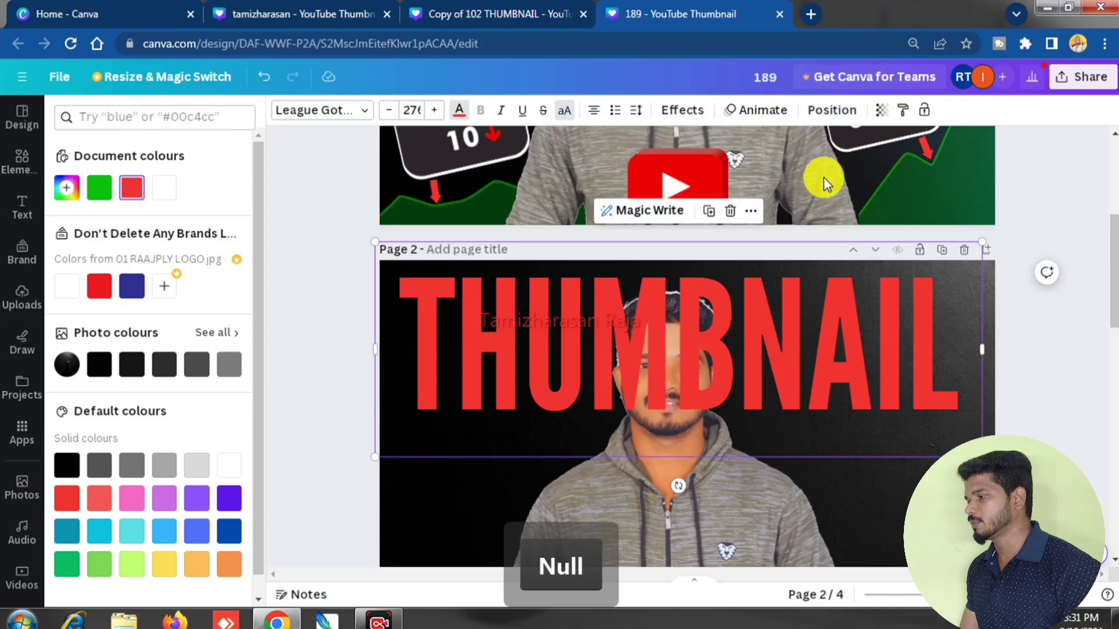
# Apply the Neon effect to the red THUMBNAIL heading on page 2 with its intensity at 100
pyautogui.click(680, 112)
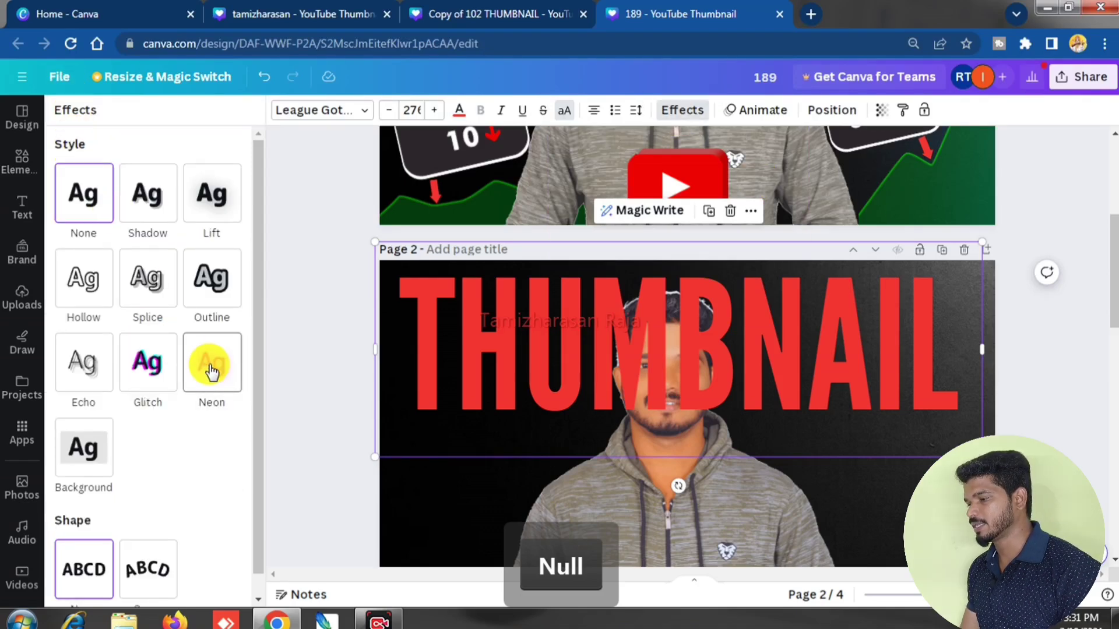
pyautogui.click(210, 372)
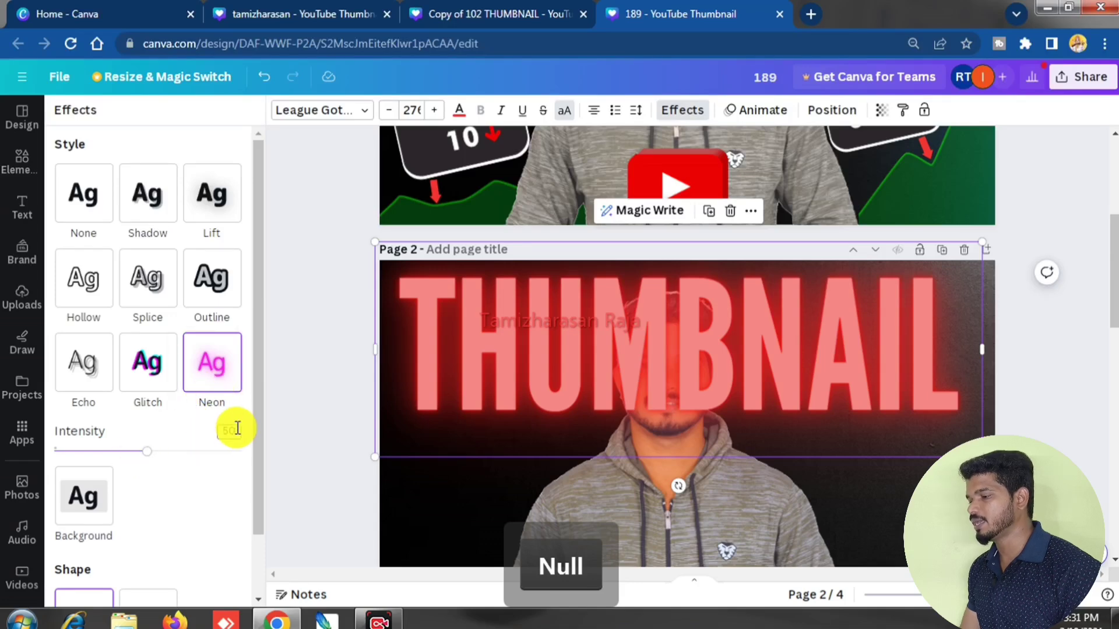
pyautogui.click(150, 457)
pyautogui.moveTo(110, 456); pyautogui.dragTo(42, 454)
pyautogui.moveTo(113, 456); pyautogui.dragTo(260, 449)
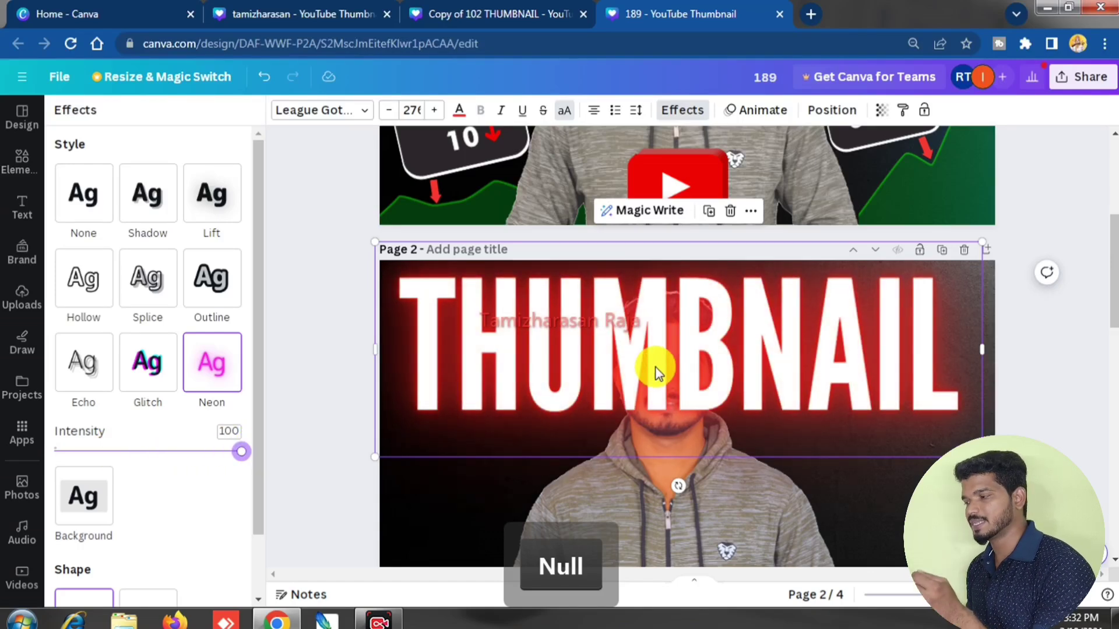
pyautogui.moveTo(1113, 286); pyautogui.dragTo(1112, 335)
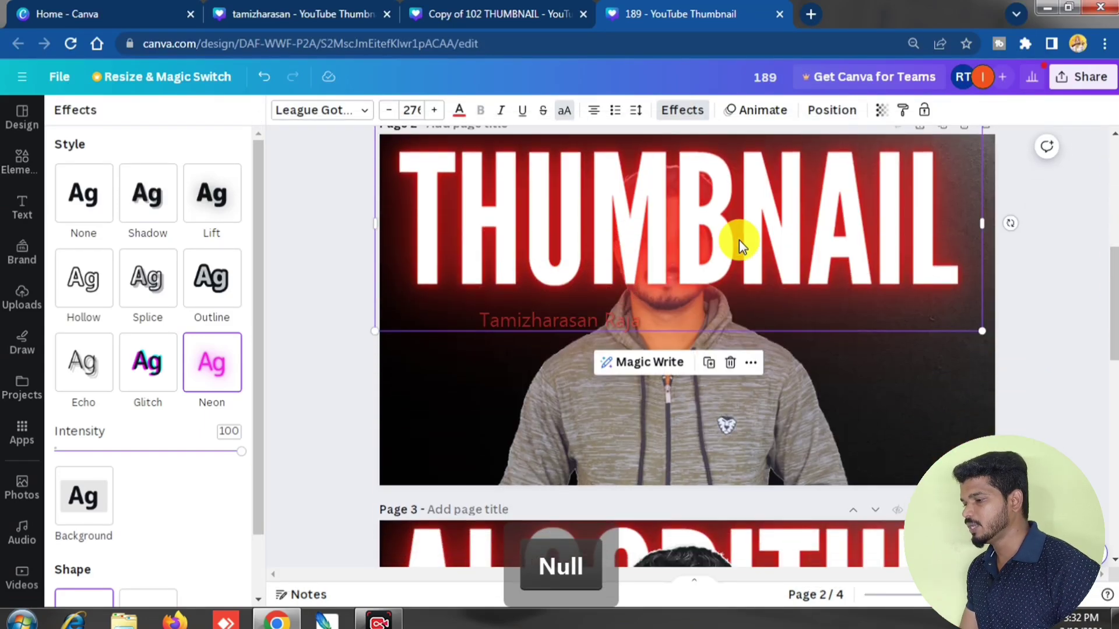
pyautogui.moveTo(237, 455); pyautogui.dragTo(267, 449)
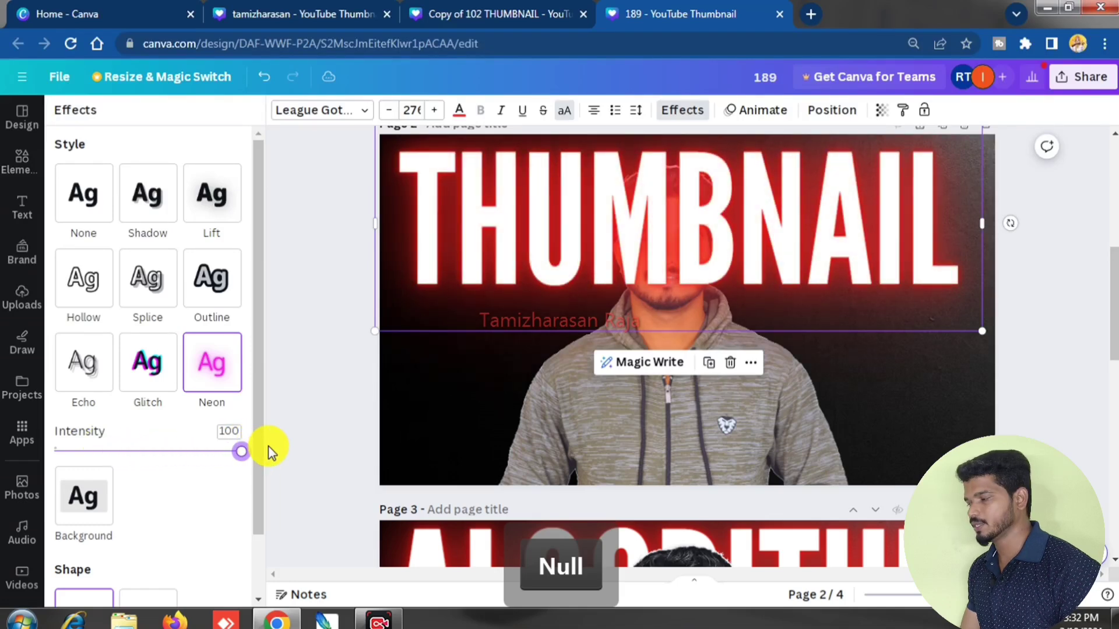
# Send the THUMBNAIL heading on page 2 to the back so it sits behind the cut-out photo
pyautogui.moveTo(1113, 300); pyautogui.dragTo(1113, 268)
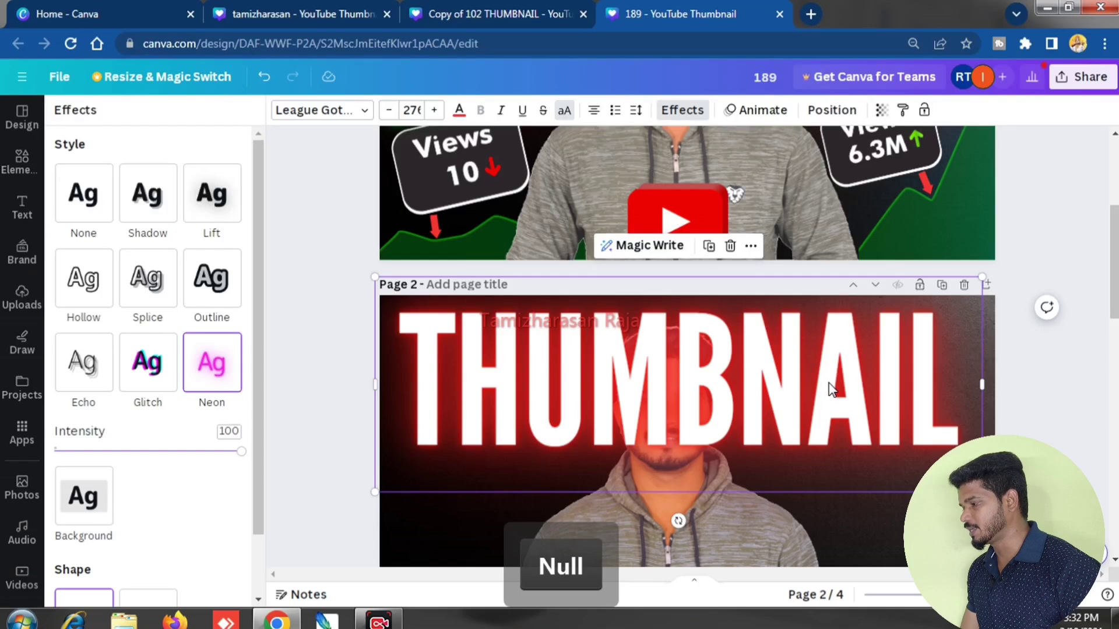
pyautogui.rightClick(863, 398)
pyautogui.moveTo(877, 364)
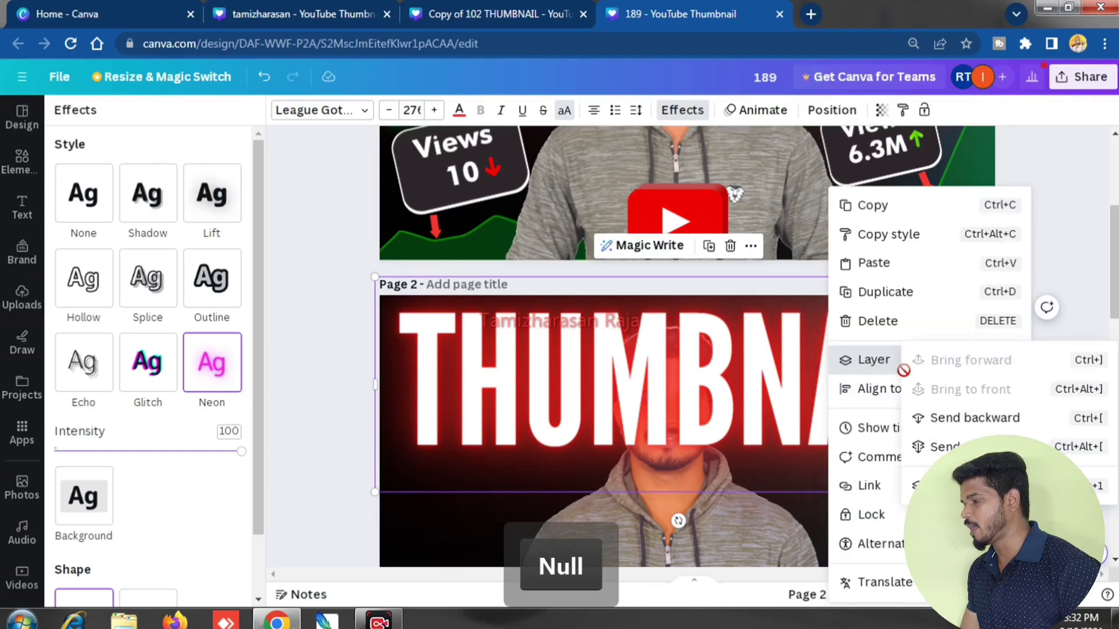
pyautogui.click(918, 447)
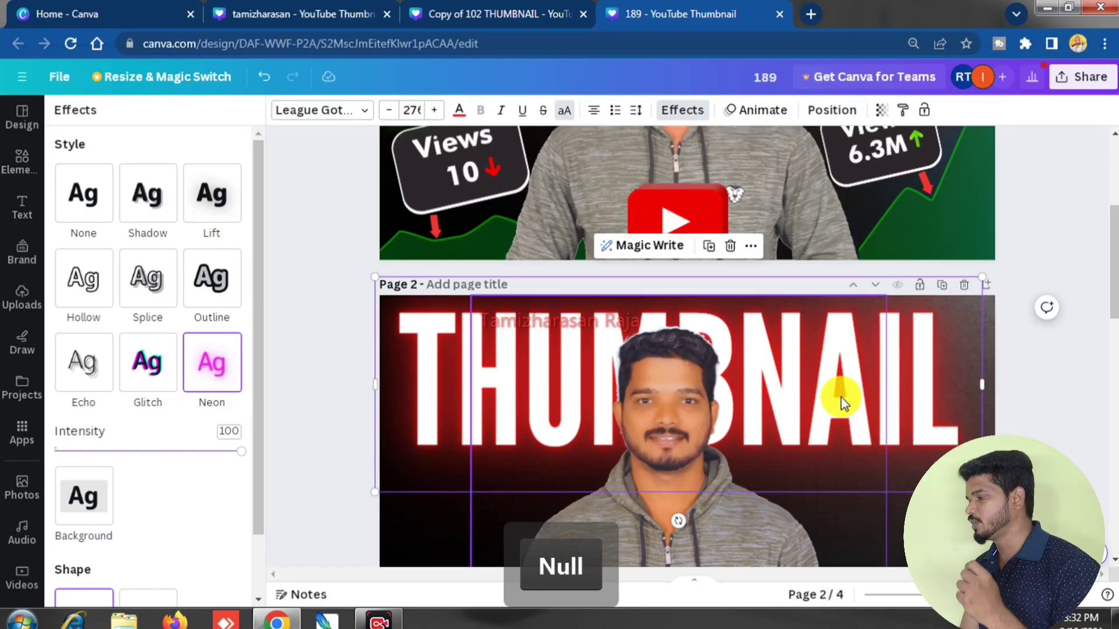
# Reposition the Views 10 card and the left green graph higher on page 1, and copy the graph
pyautogui.scroll(-3, 1110, 298)
pyautogui.moveTo(1110, 298); pyautogui.dragTo(1112, 186)
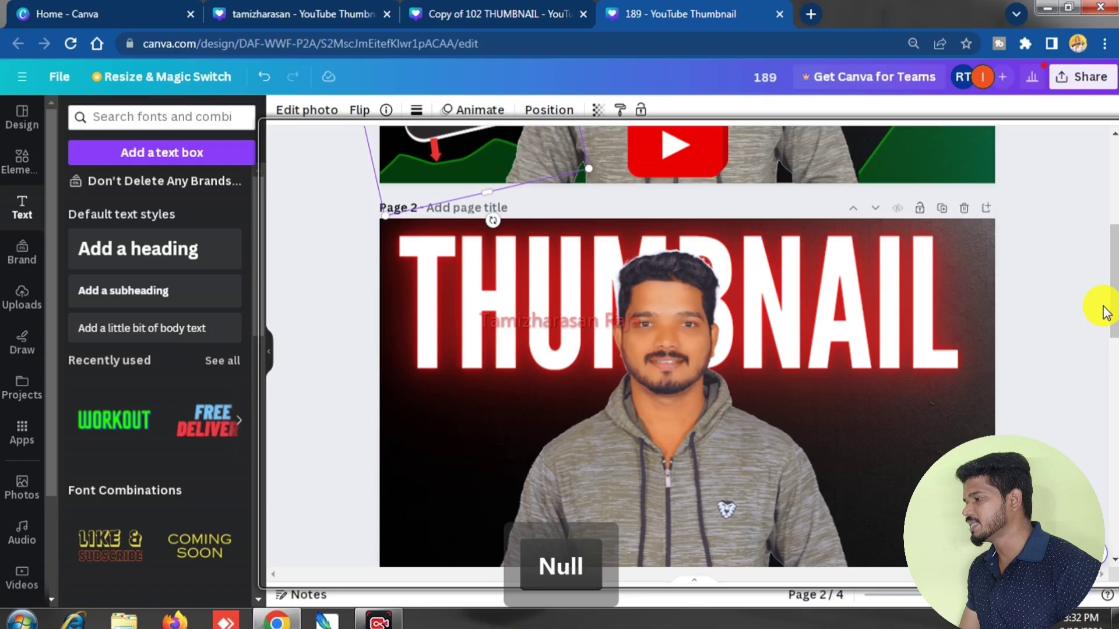
pyautogui.moveTo(1110, 305); pyautogui.dragTo(1112, 182)
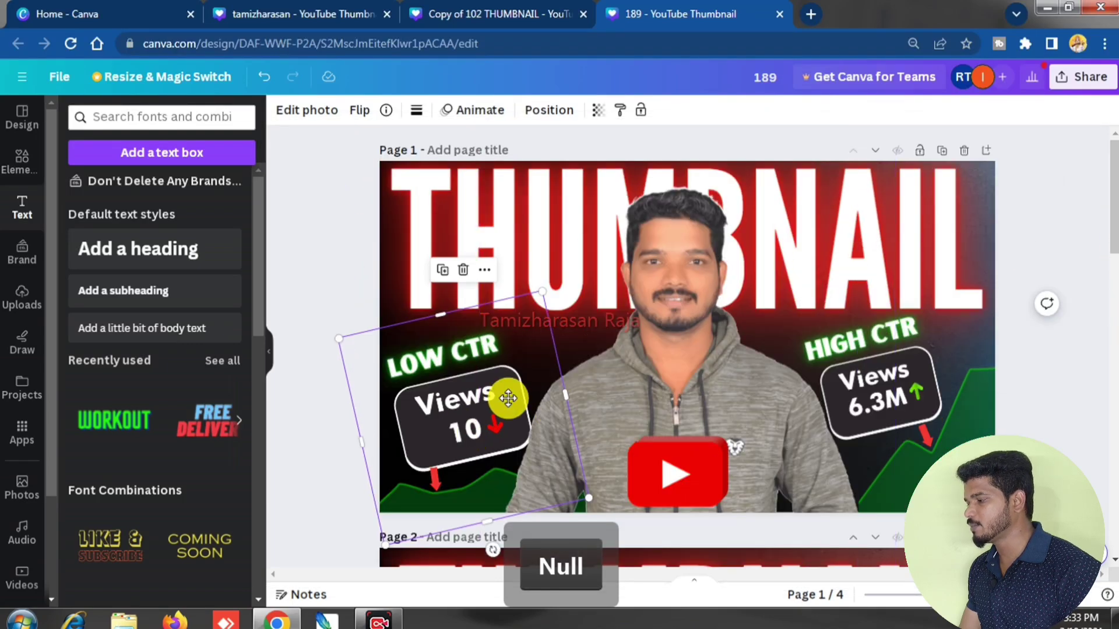
pyautogui.moveTo(507, 394); pyautogui.dragTo(559, 367)
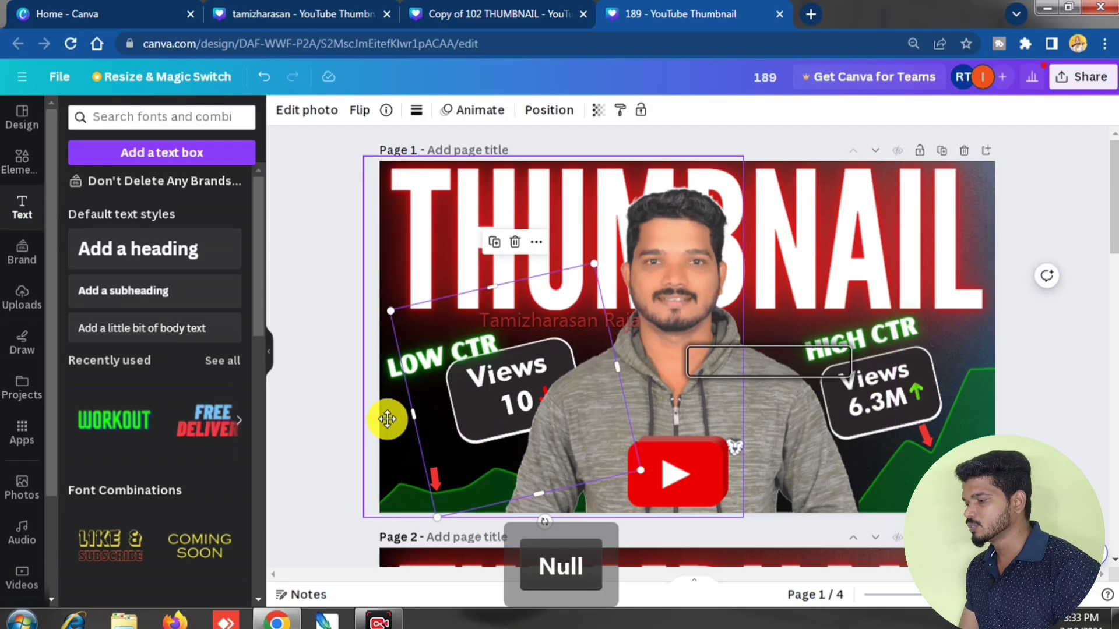
pyautogui.moveTo(388, 419); pyautogui.dragTo(512, 406)
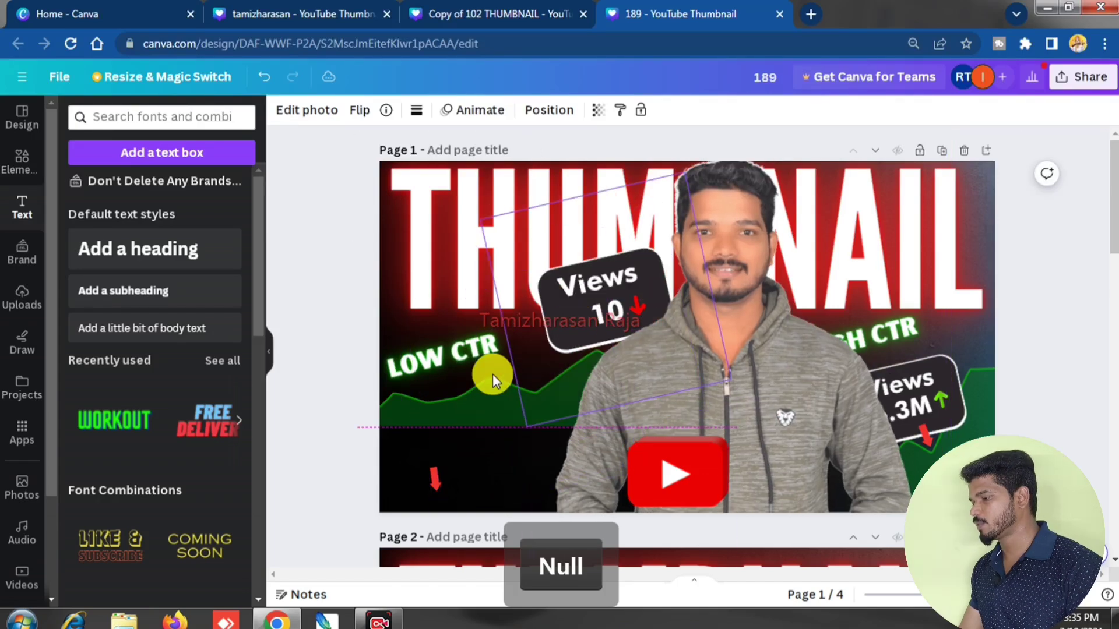
pyautogui.click(456, 406)
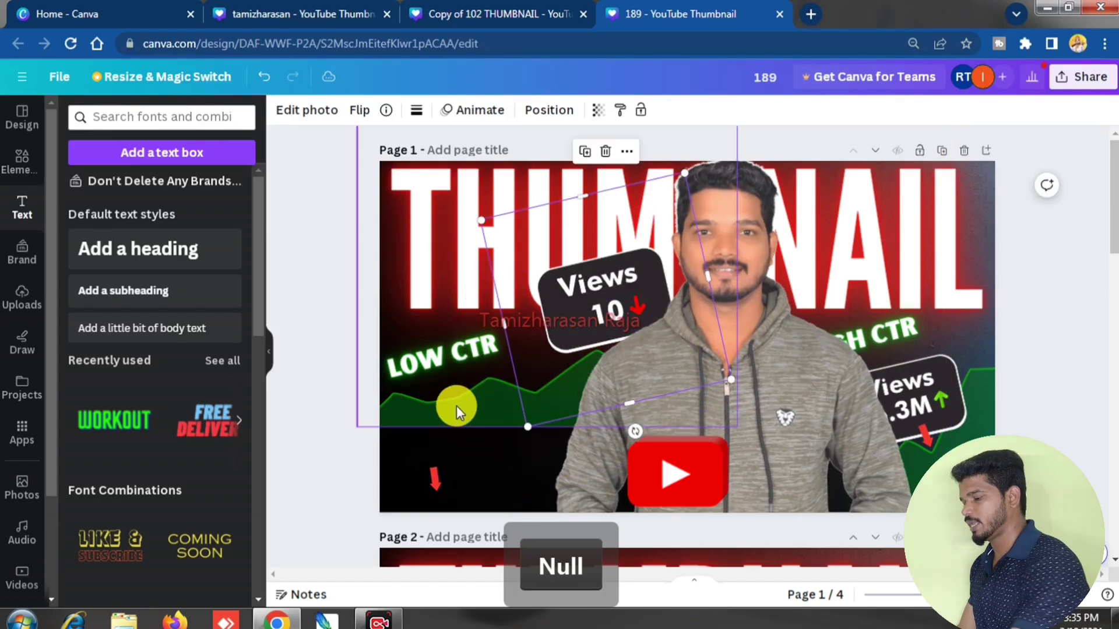
pyautogui.hotkey('ctrl', 'c')
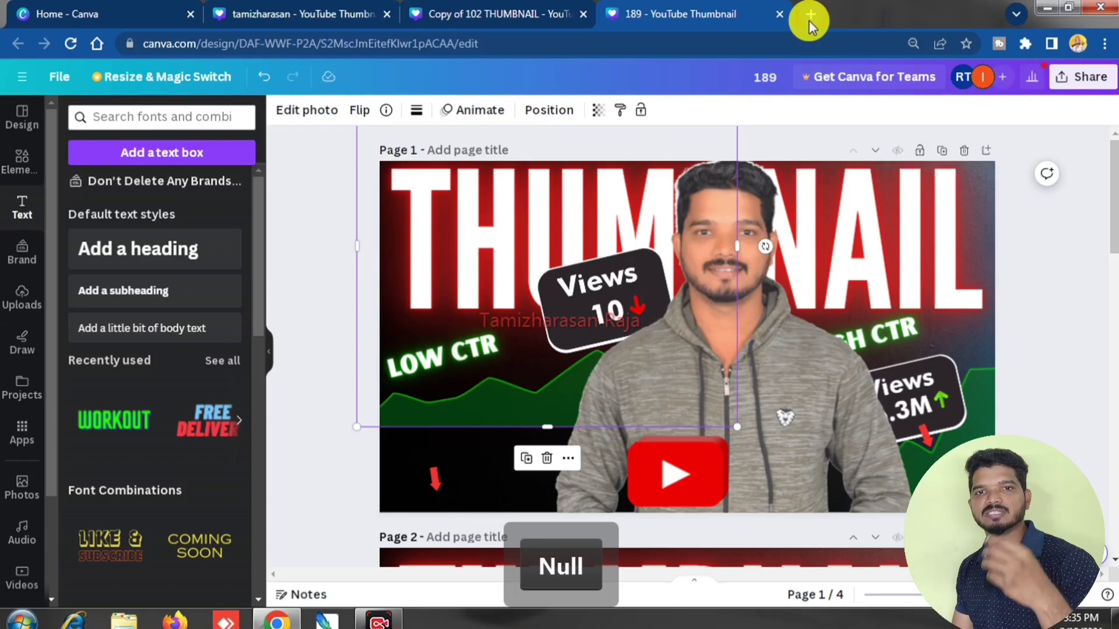
# Shift the YouTube play logo slightly up and left on page 1, and nudge the LOW CTR text upward
pyautogui.moveTo(673, 475); pyautogui.dragTo(661, 456)
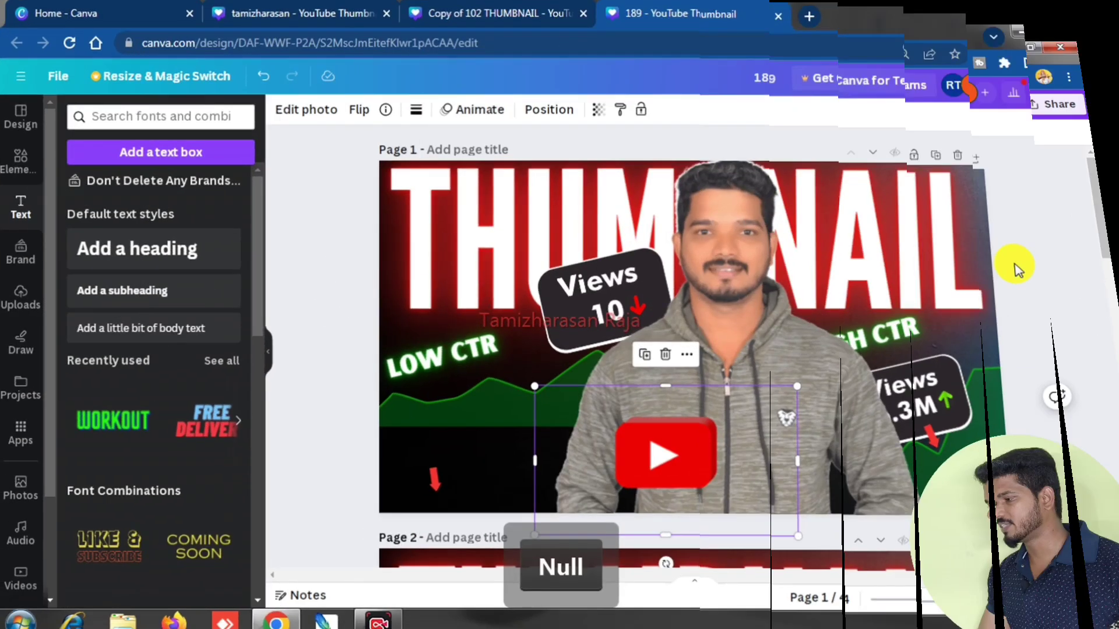
pyautogui.click(454, 373)
pyautogui.moveTo(442, 358)
pyautogui.mouseDown()
pyautogui.moveTo(441, 325)
pyautogui.moveTo(448, 345)
pyautogui.mouseUp()
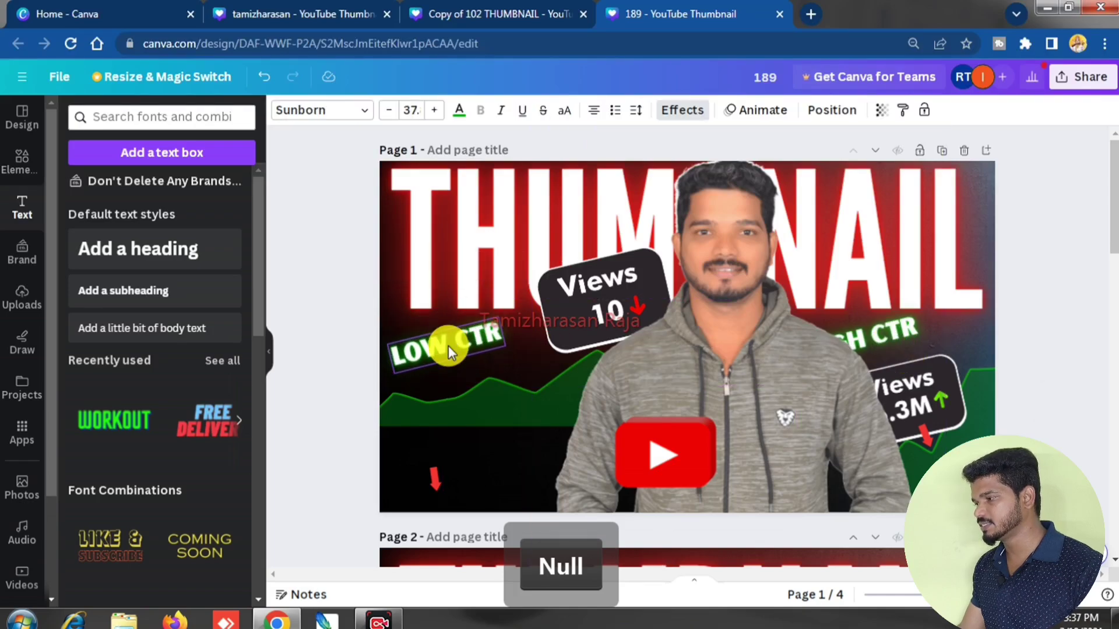
# Try the Glitch and Outline effects on the LOW CTR text and apply Splice in place of Neon
pyautogui.click(679, 110)
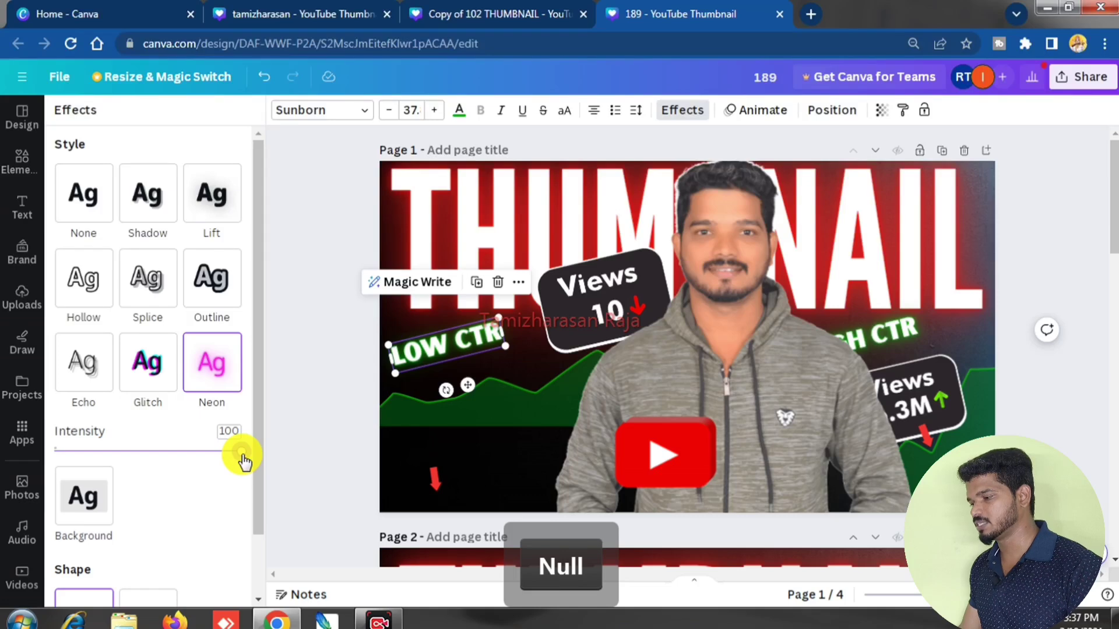
pyautogui.moveTo(242, 461); pyautogui.dragTo(279, 456)
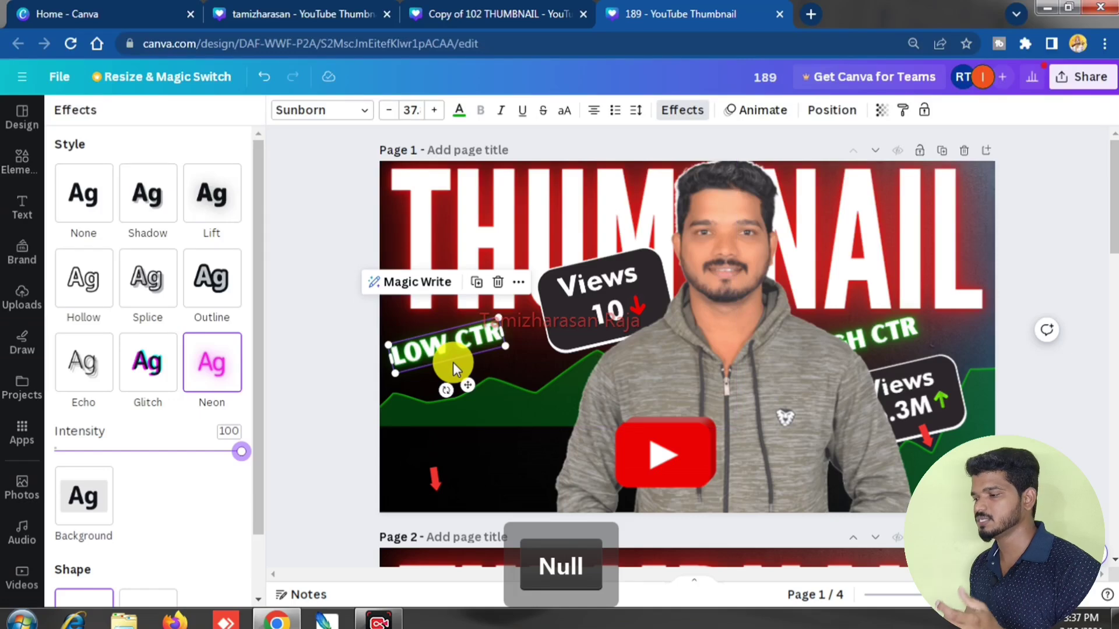
pyautogui.click(146, 366)
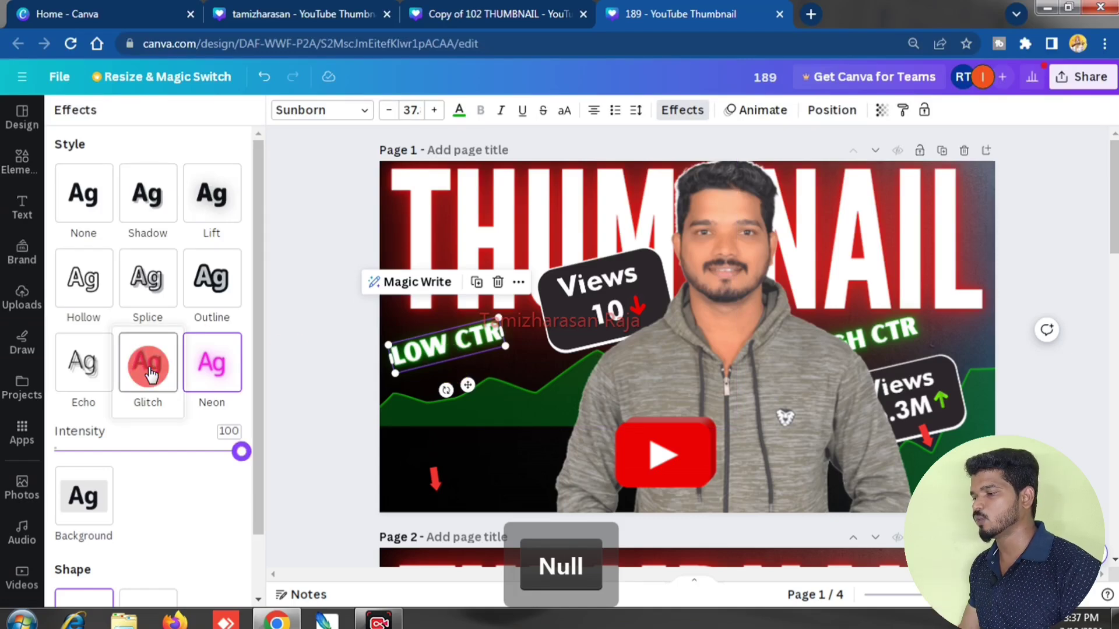
pyautogui.click(211, 276)
pyautogui.click(142, 279)
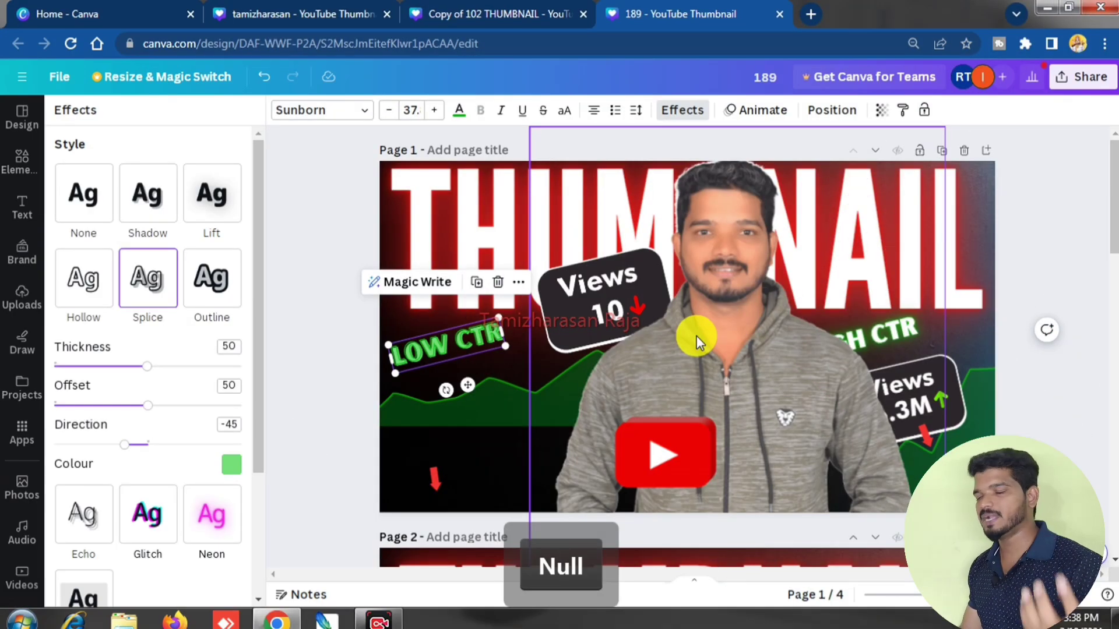
# Move page 1's cut-out photo to the left half and the Views 6.3M card up over the THUMBNAIL headline
pyautogui.moveTo(744, 304); pyautogui.dragTo(570, 352)
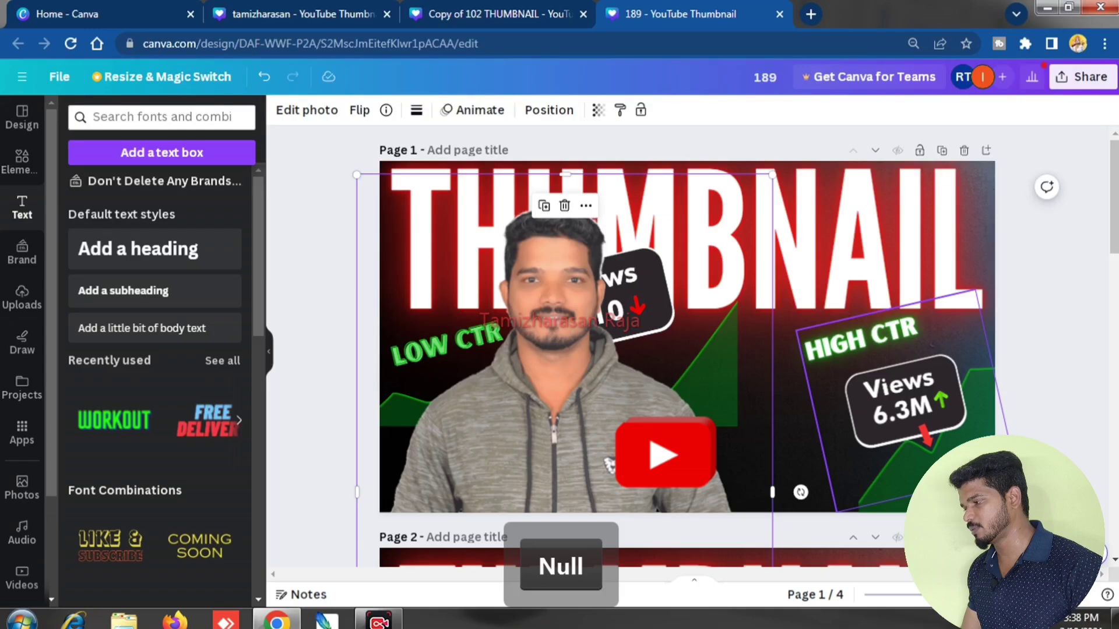
pyautogui.moveTo(915, 394); pyautogui.dragTo(886, 306)
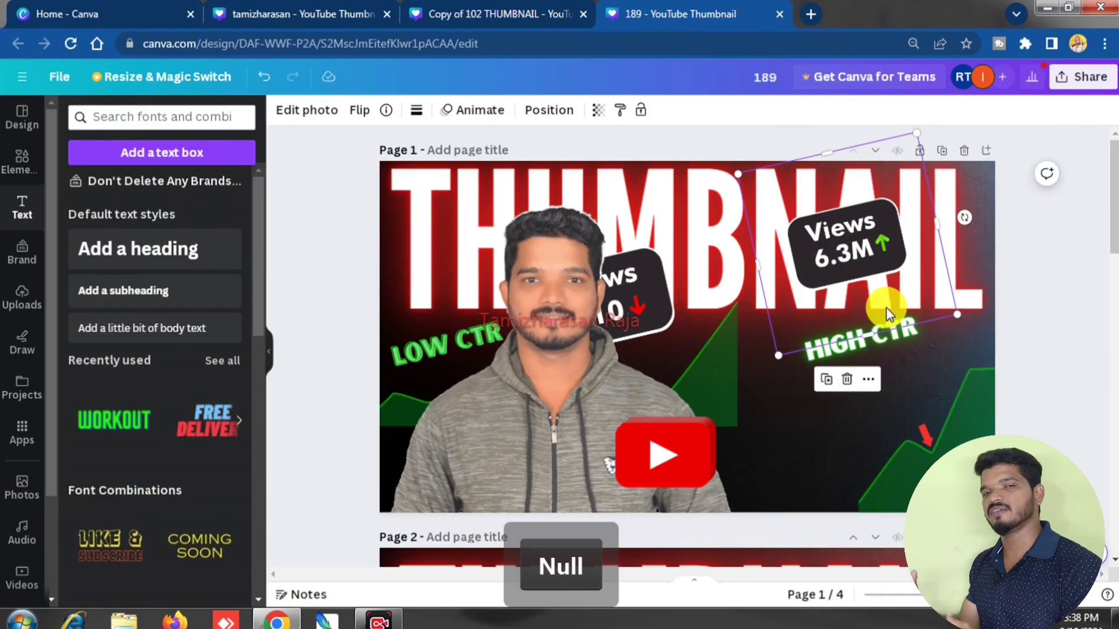